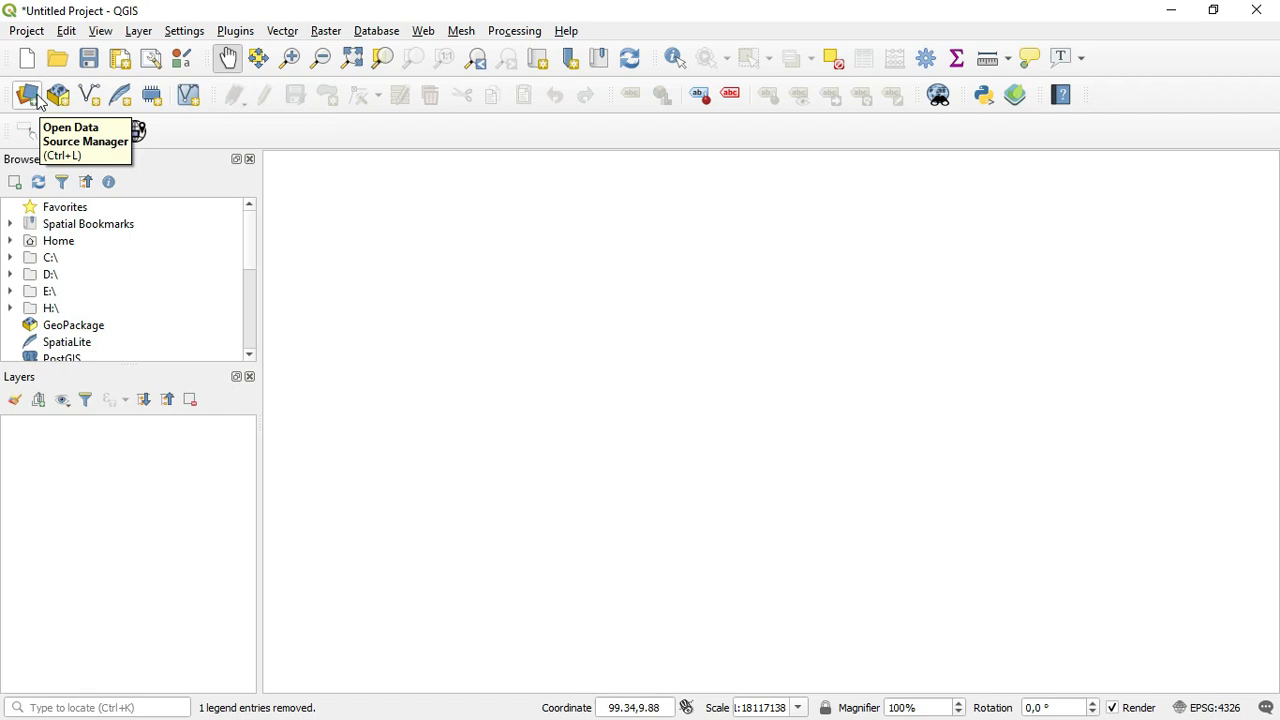
- Add the vector dataset prov.shp from the SHP Indonesia folder to the project as a layer
{"action": "left_click", "coordinate": [30, 96]}
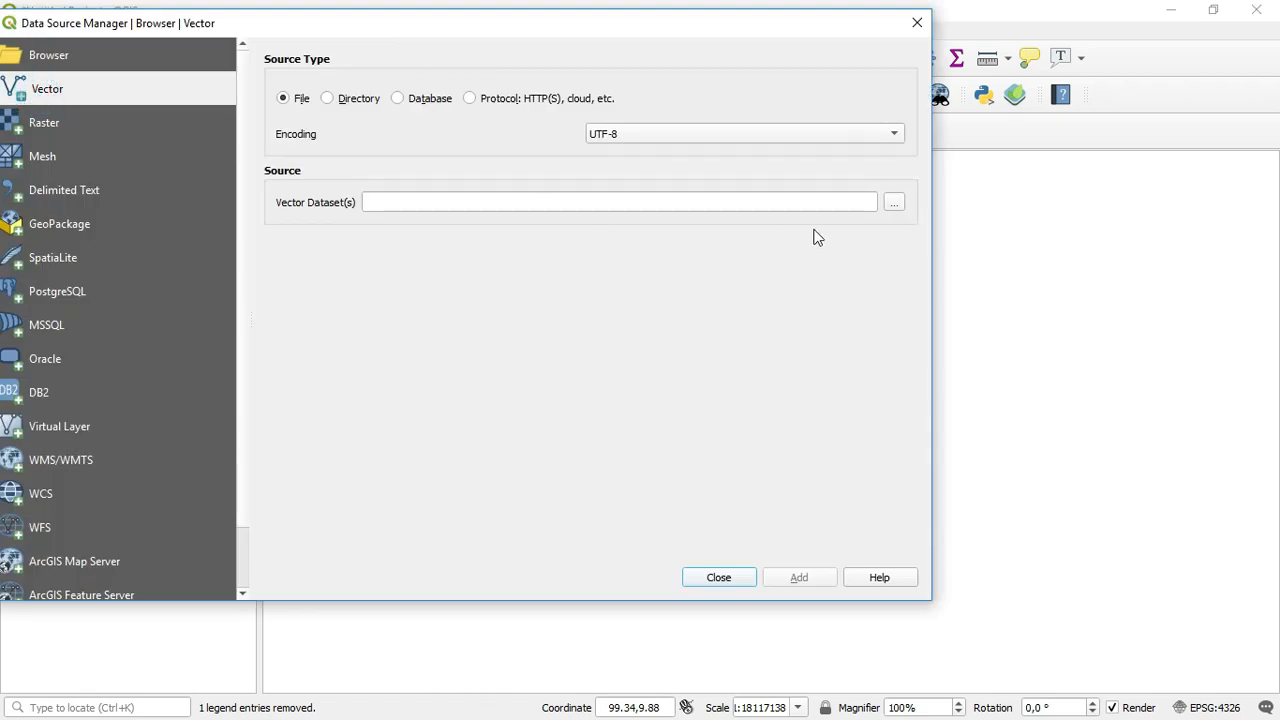
{"action": "left_click", "coordinate": [895, 203]}
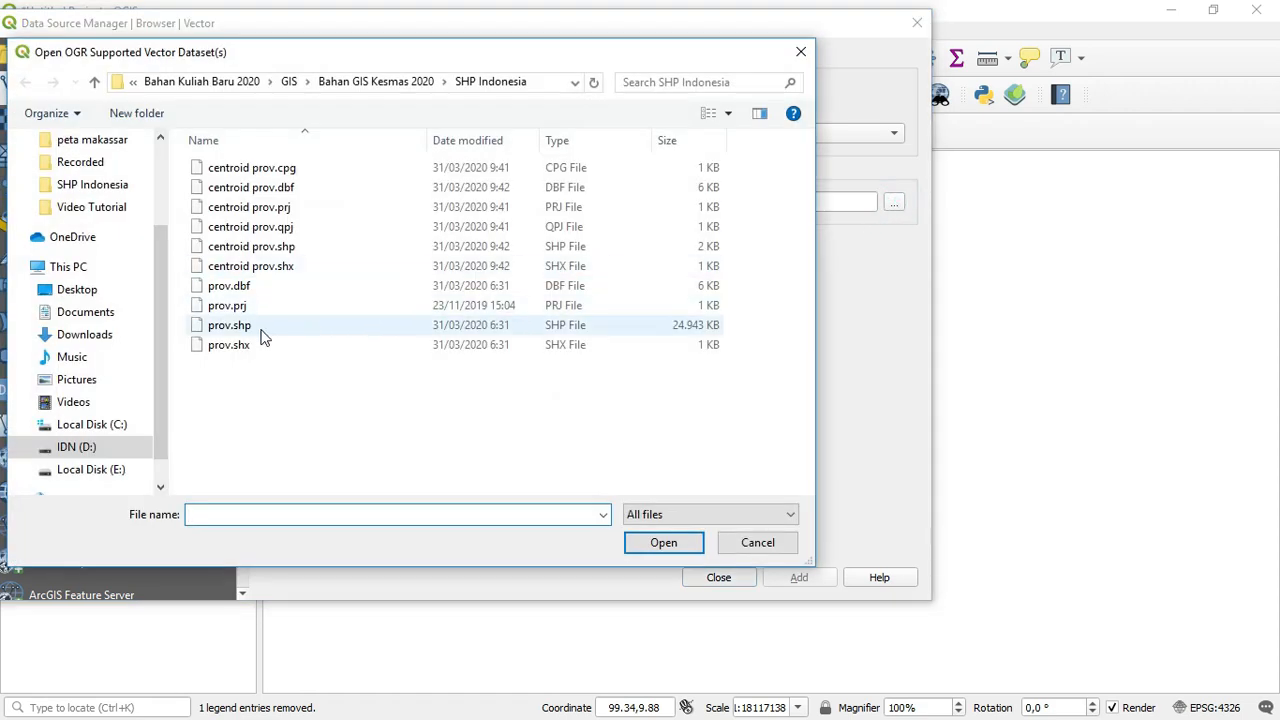
{"action": "left_click", "coordinate": [258, 334]}
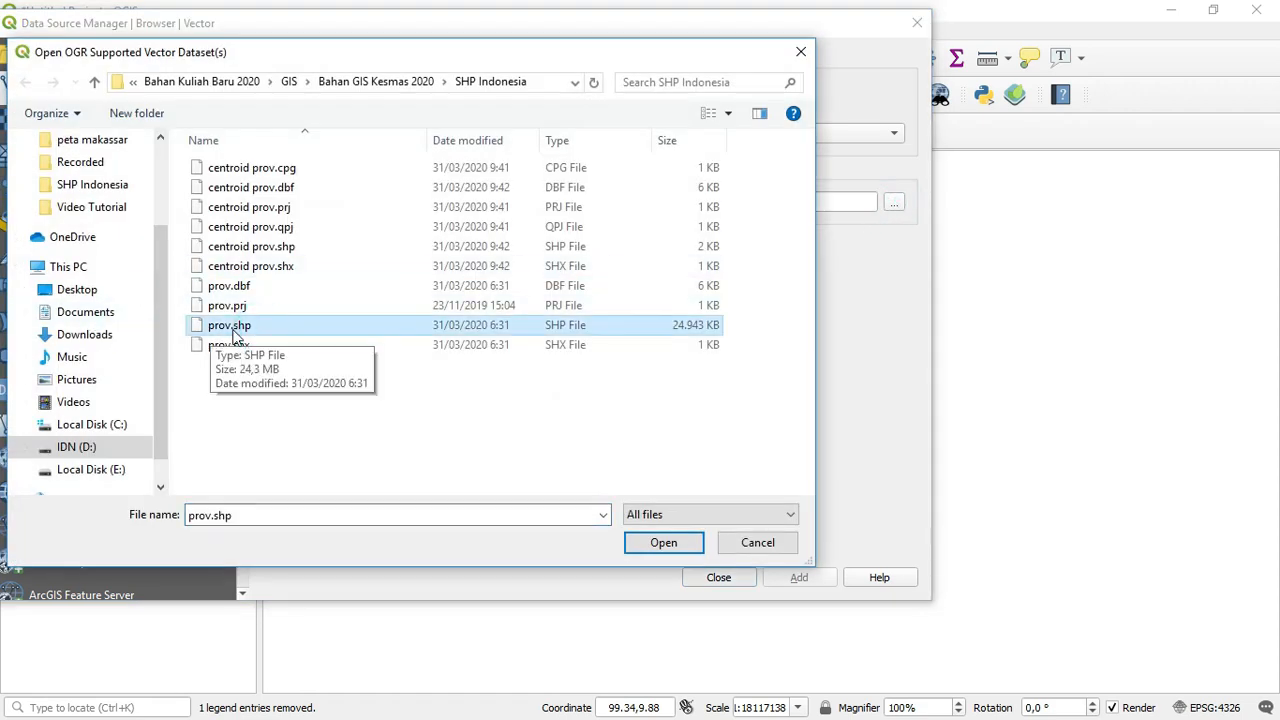
{"action": "left_click", "coordinate": [665, 545]}
{"action": "left_click", "coordinate": [800, 579]}
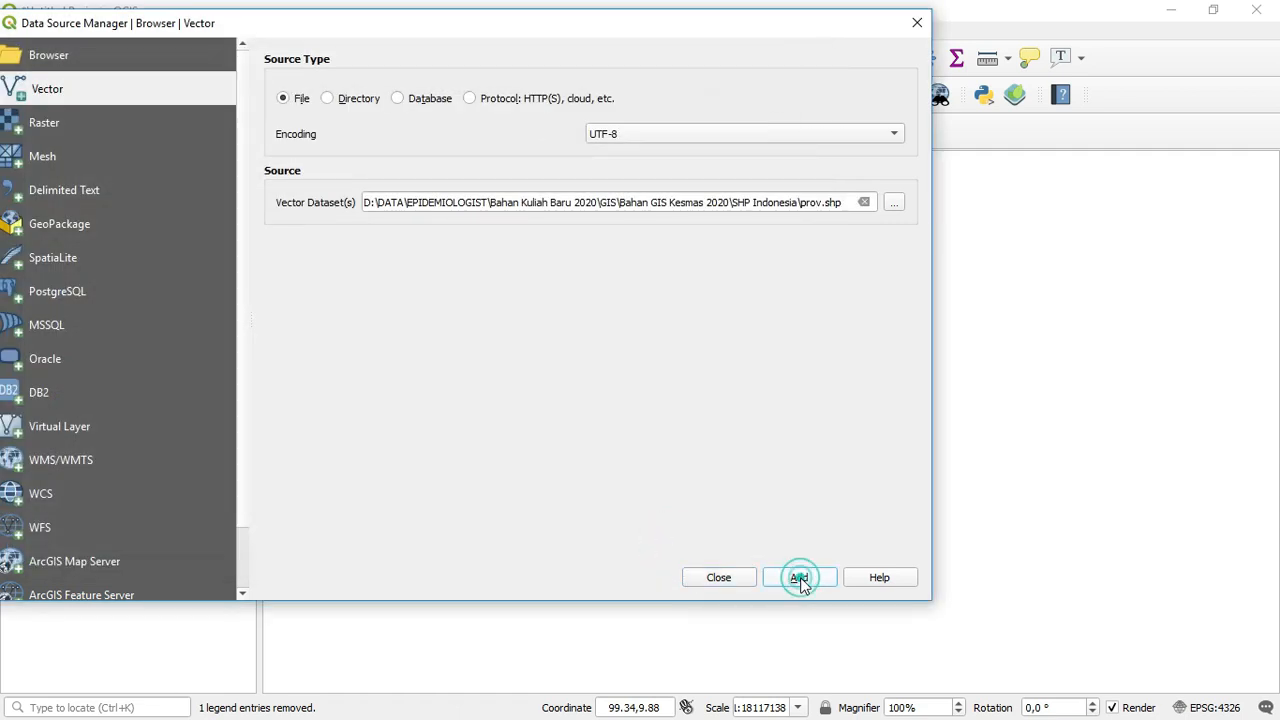
{"action": "left_click", "coordinate": [718, 578]}
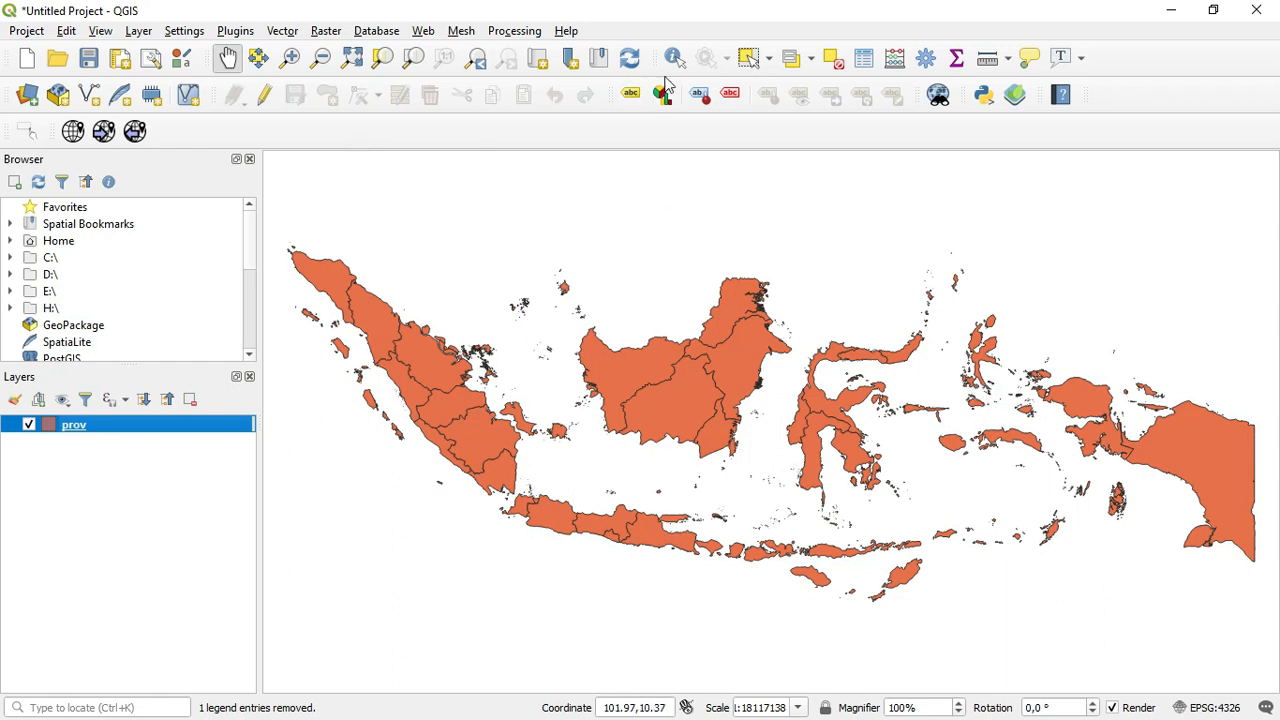
- Select individual Kalimantan provinces on the map one after another, ending with the southeastern one
{"action": "left_click", "coordinate": [748, 57]}
{"action": "left_click", "coordinate": [735, 303]}
{"action": "left_click", "coordinate": [650, 352]}
{"action": "left_click", "coordinate": [737, 377]}
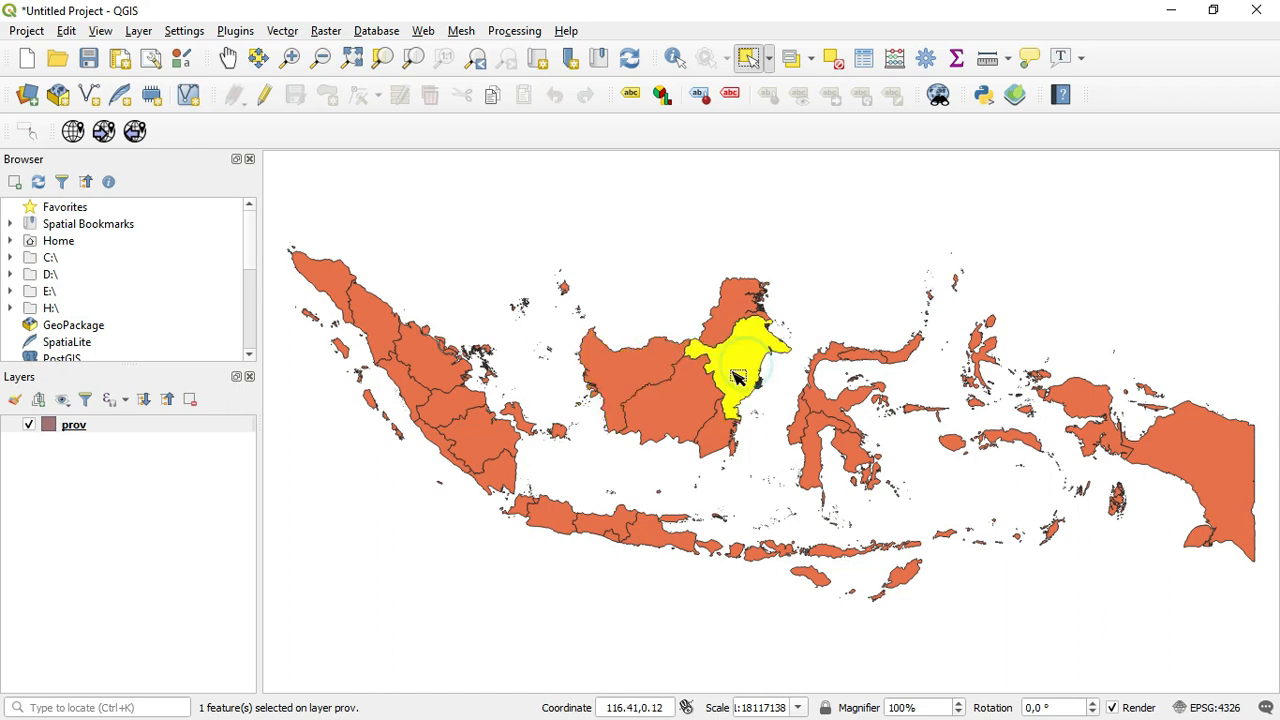
{"action": "left_click", "coordinate": [700, 402]}
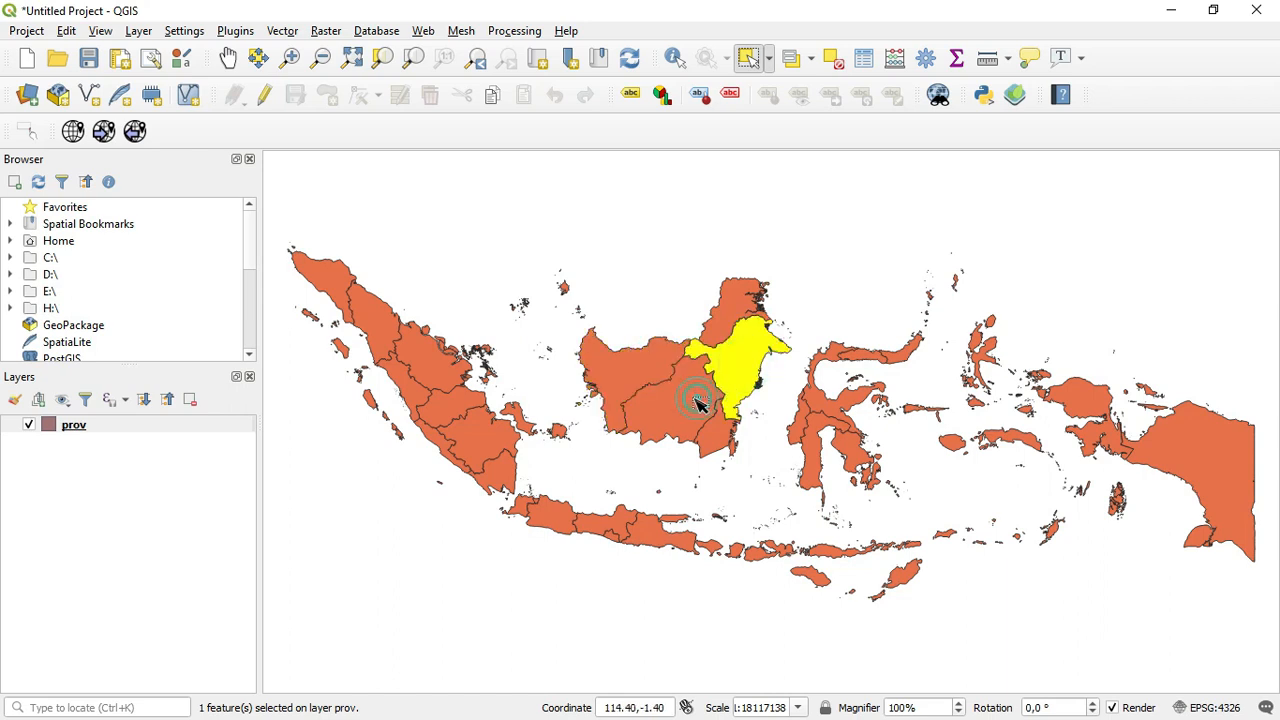
{"action": "left_click", "coordinate": [726, 446]}
{"action": "left_click", "coordinate": [188, 430]}
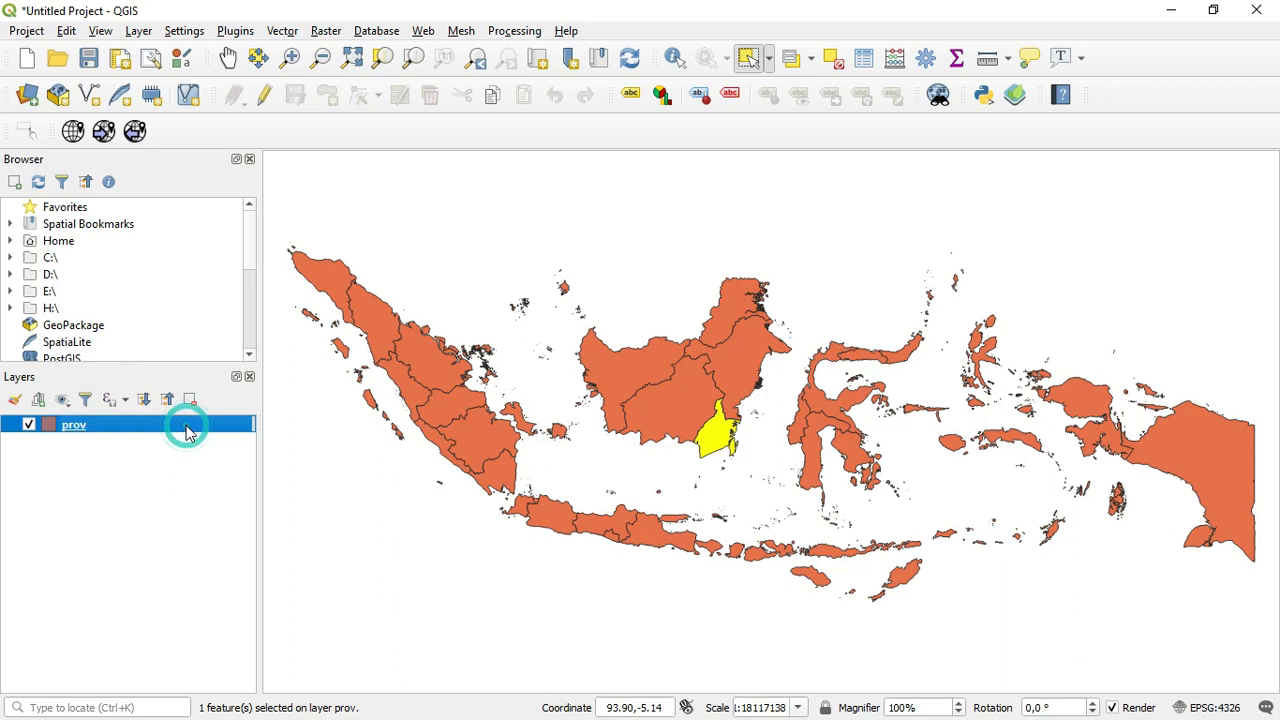
- Switch to PowerPoint, view the COVID-19 data source slide full screen, and return to QGIS
{"action": "key", "text": "alt+Tab"}
{"action": "key", "text": "alt+Tab"}
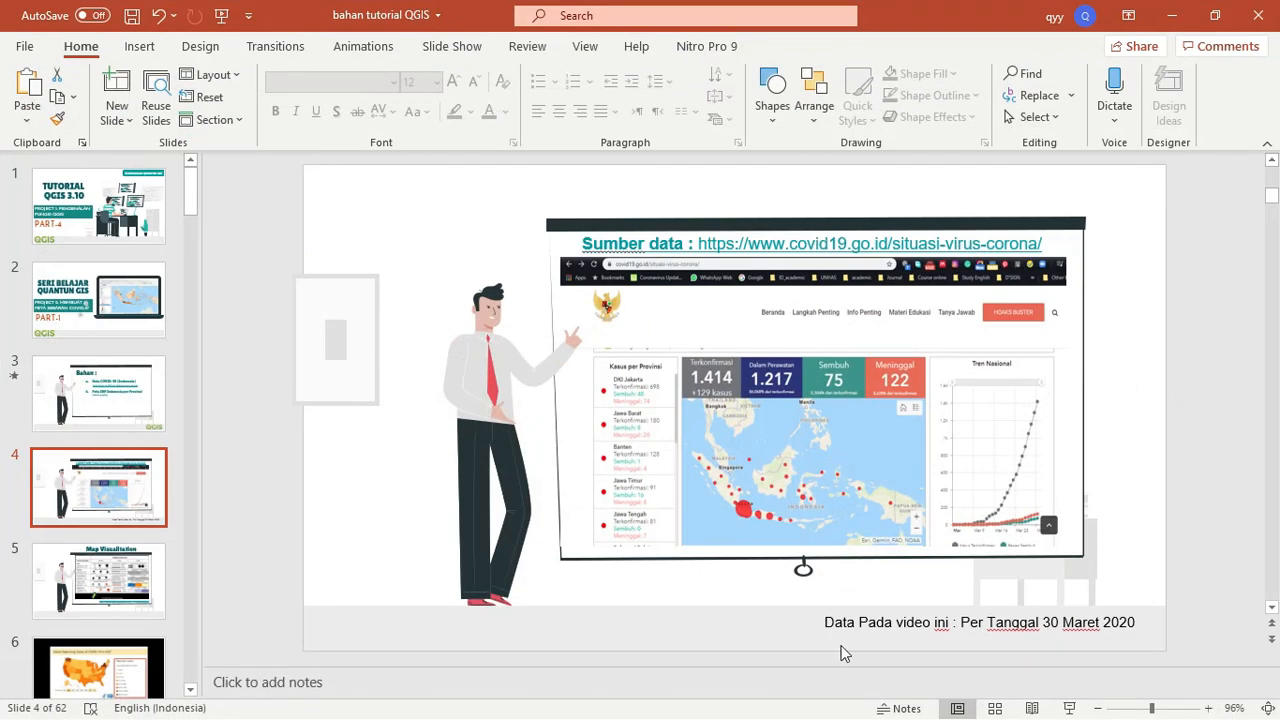
{"action": "left_click", "coordinate": [1069, 708]}
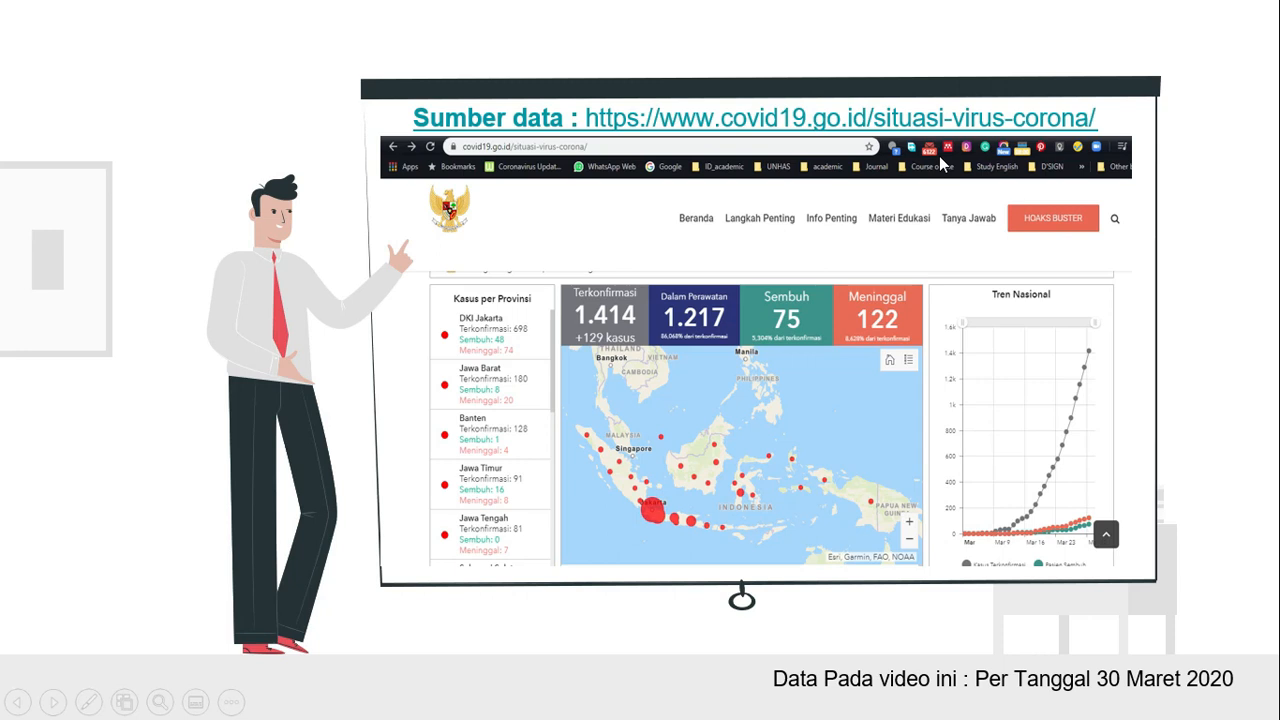
{"action": "key", "text": "Escape"}
{"action": "key", "text": "alt+Tab"}
{"action": "key", "text": "alt+Tab"}
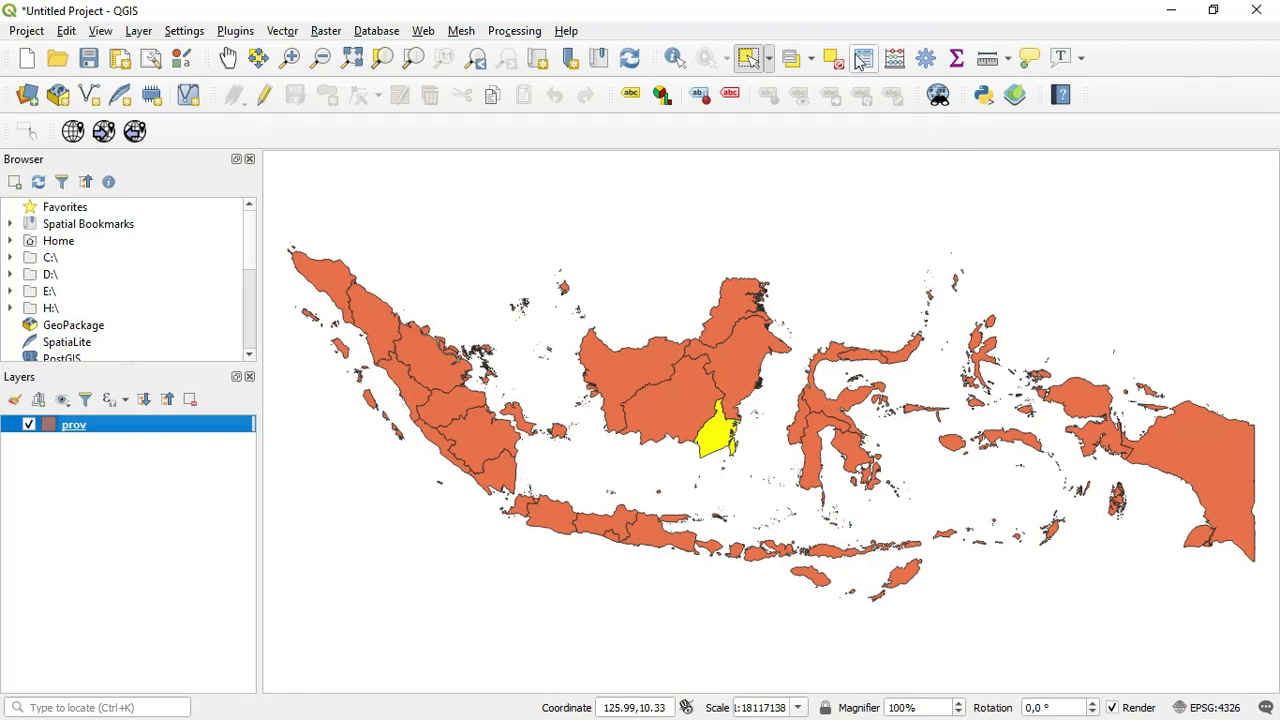
- Examine the prov layer's attribute table at full size, checking the 30maret values per province, and close it
{"action": "left_click", "coordinate": [863, 58]}
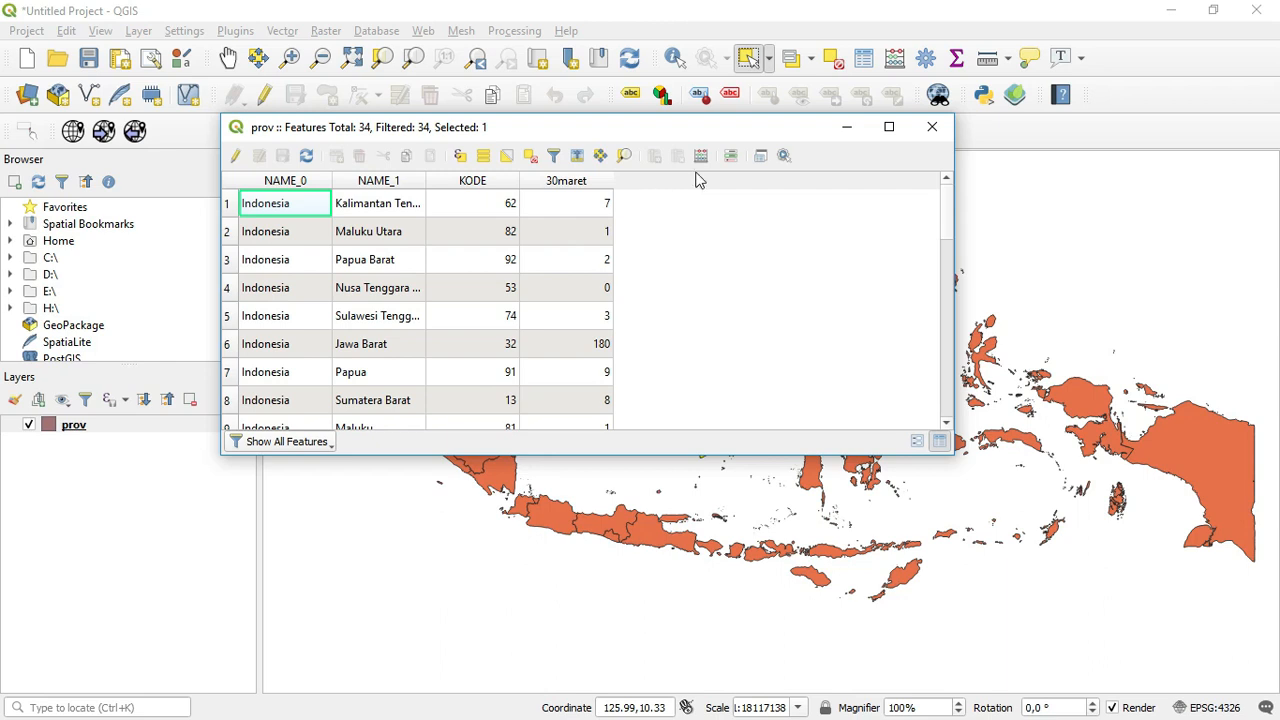
{"action": "left_click", "coordinate": [888, 126]}
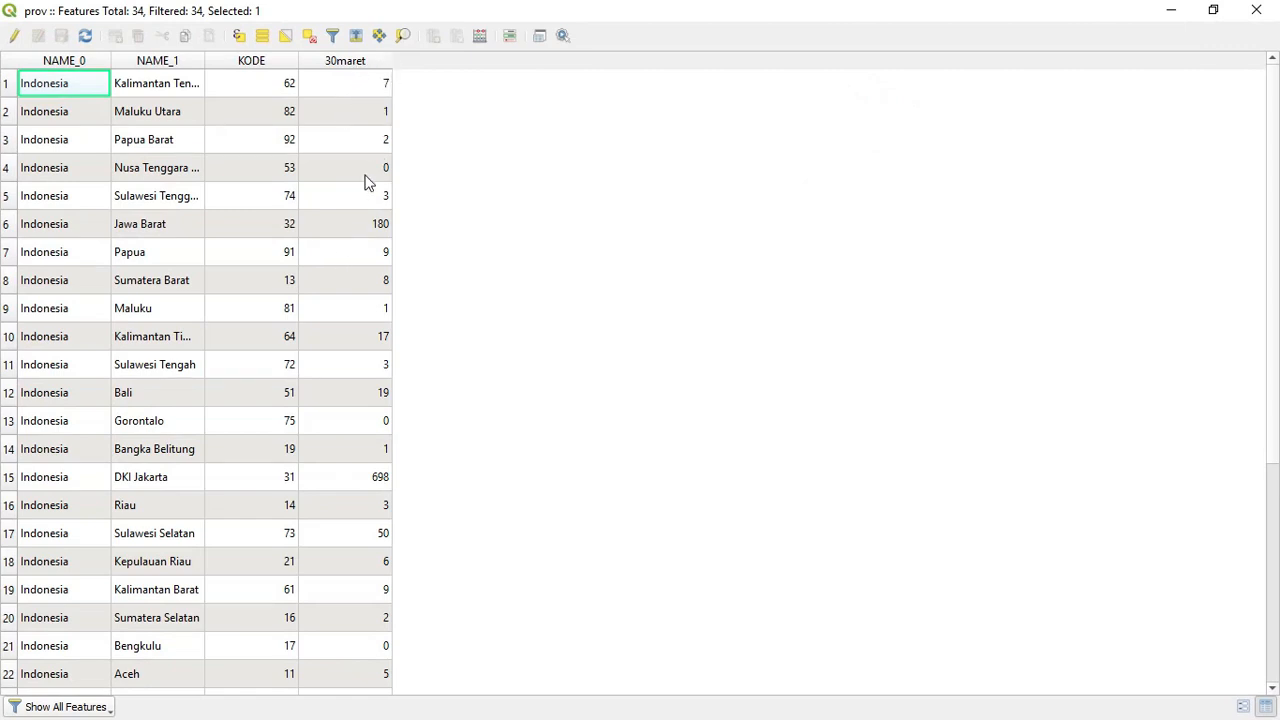
{"action": "scroll", "coordinate": [367, 182], "scroll_direction": "down", "scroll_amount": 2}
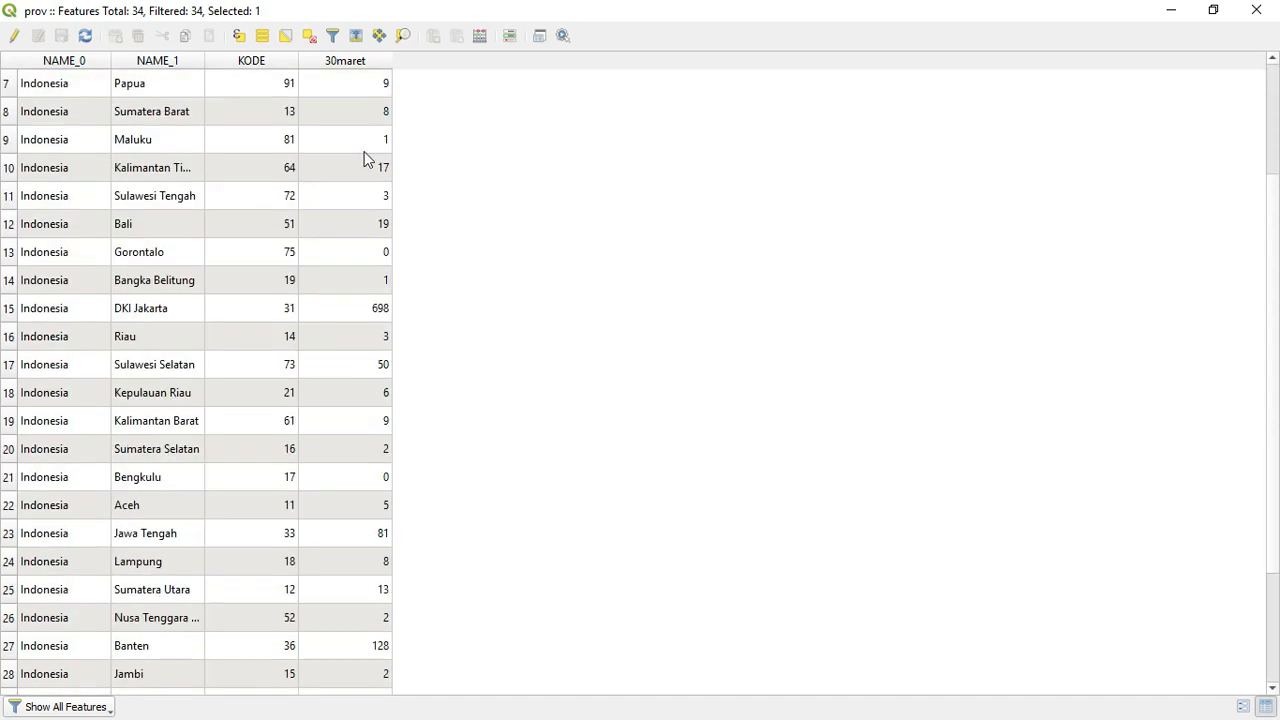
{"action": "scroll", "coordinate": [378, 478], "scroll_direction": "down", "scroll_amount": 2}
{"action": "scroll", "coordinate": [376, 470], "scroll_direction": "up", "scroll_amount": 4}
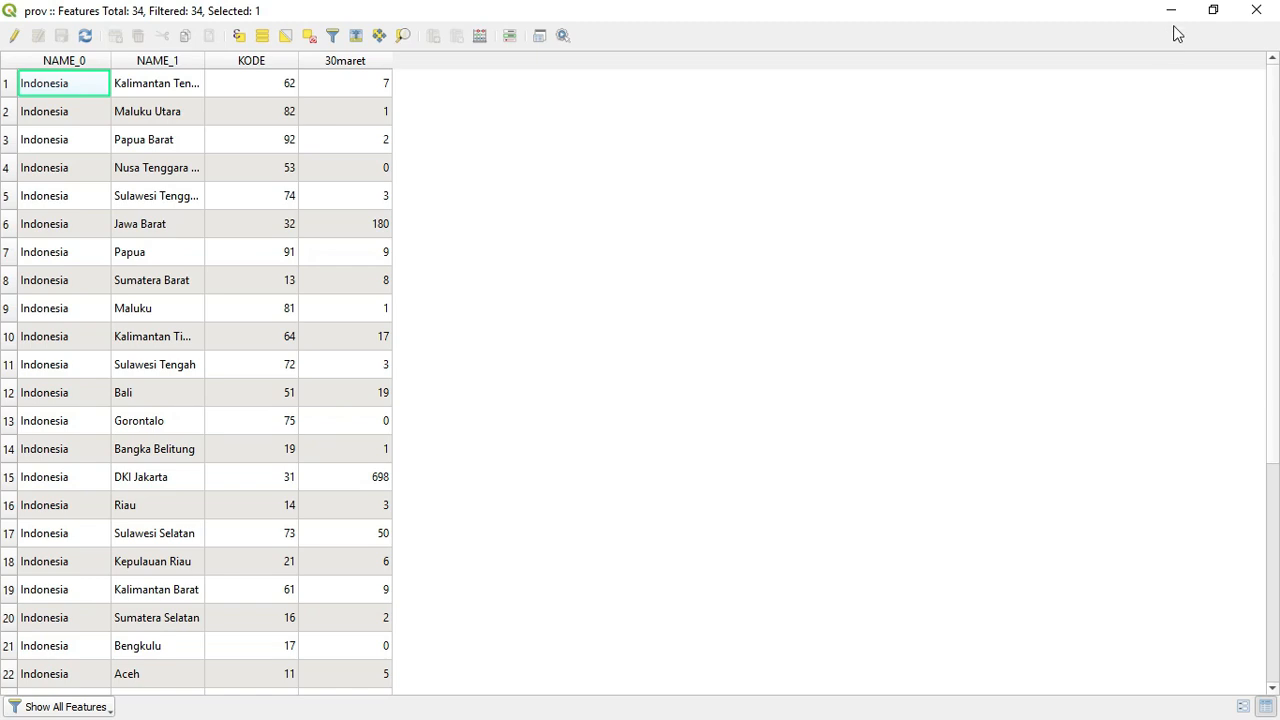
{"action": "left_click", "coordinate": [1257, 10]}
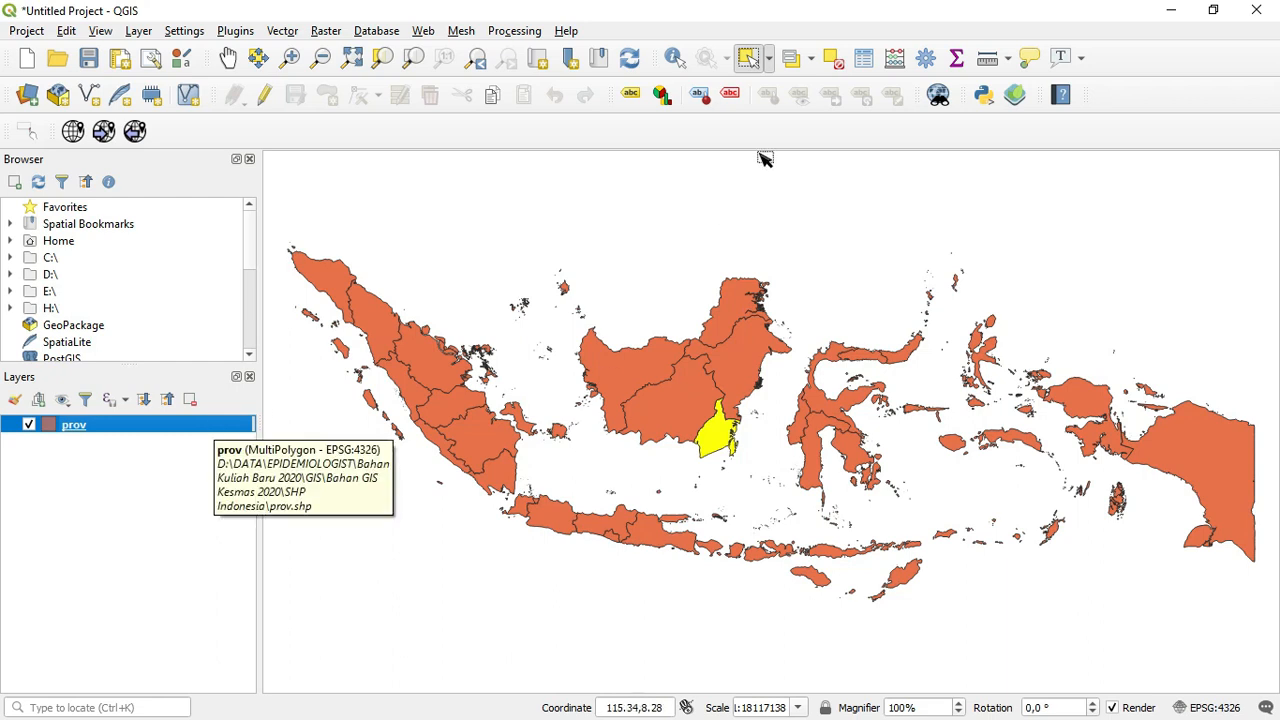
- Clear the province selection and set the prov layer's symbology to Graduated, using 30maret as the value
{"action": "left_click", "coordinate": [833, 57]}
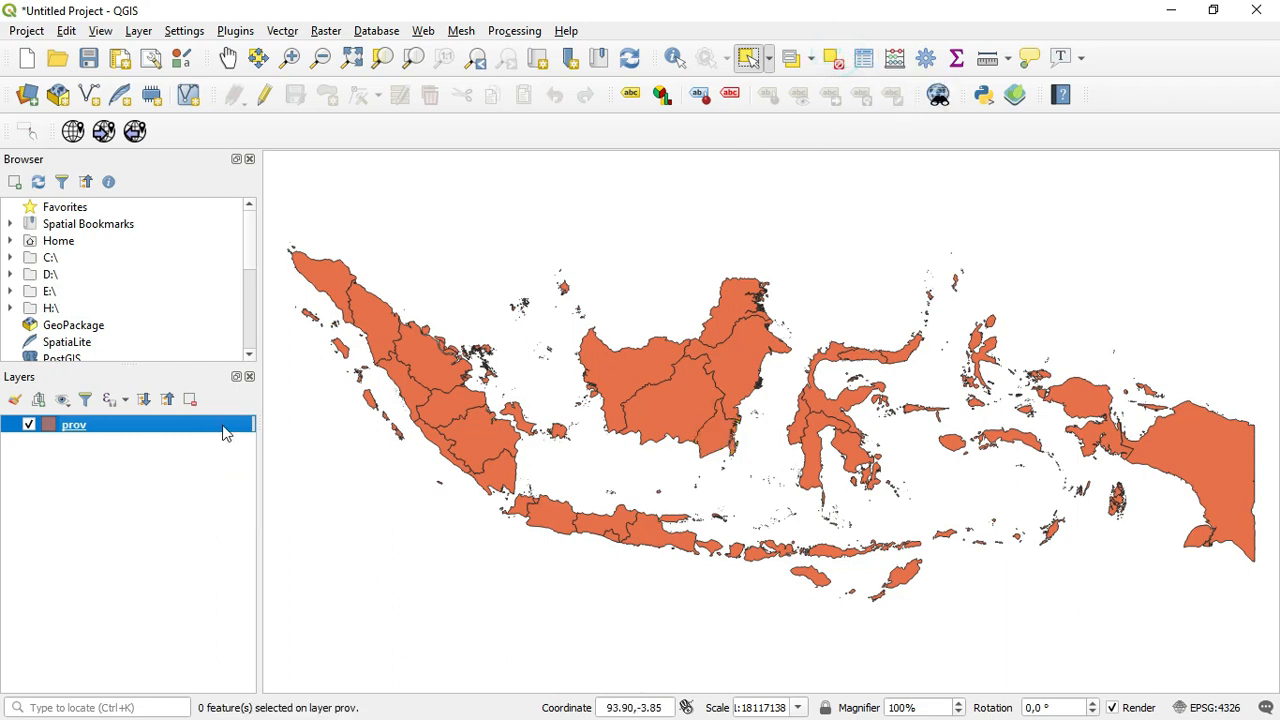
{"action": "right_click", "coordinate": [226, 433]}
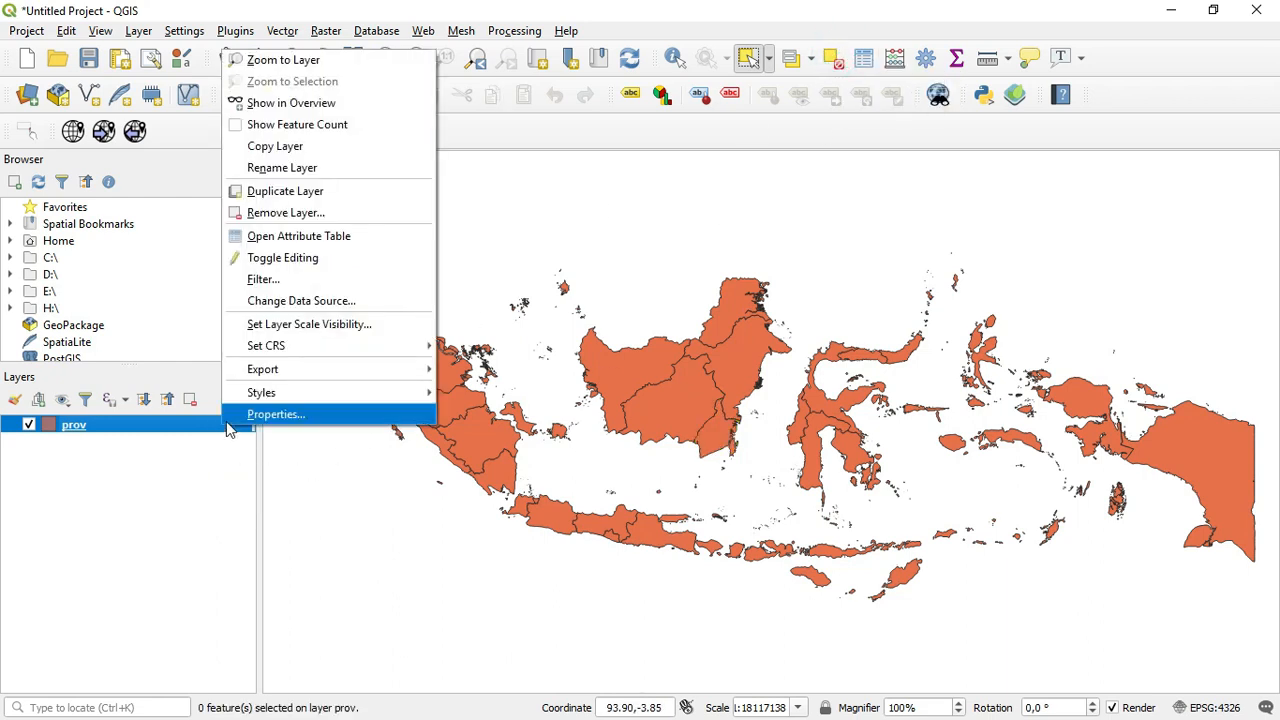
{"action": "left_click", "coordinate": [226, 421]}
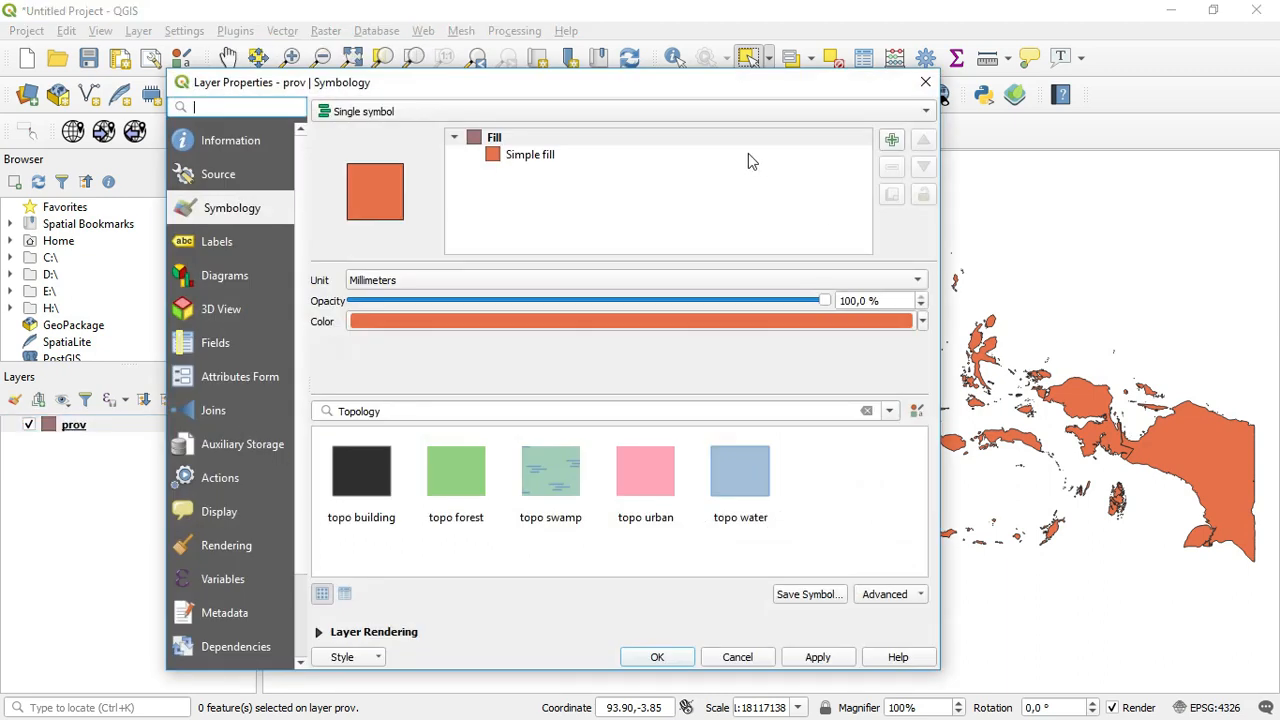
{"action": "left_click", "coordinate": [668, 110]}
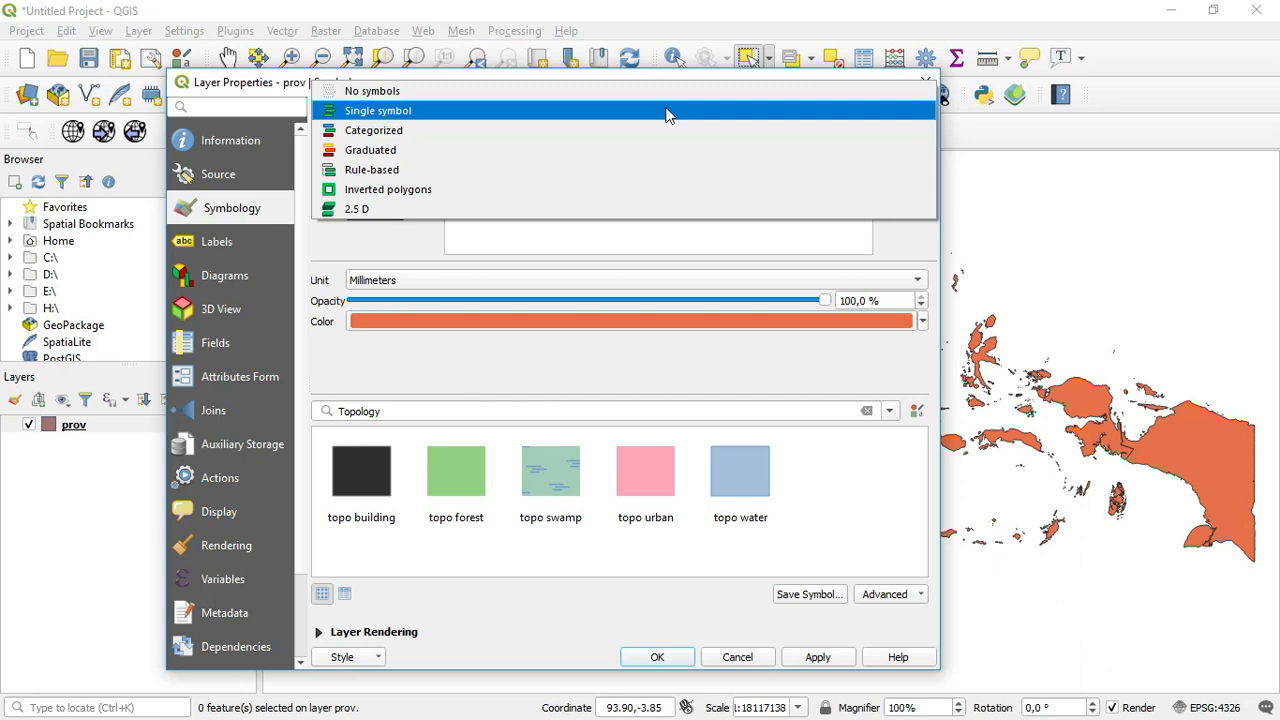
{"action": "left_click", "coordinate": [533, 165]}
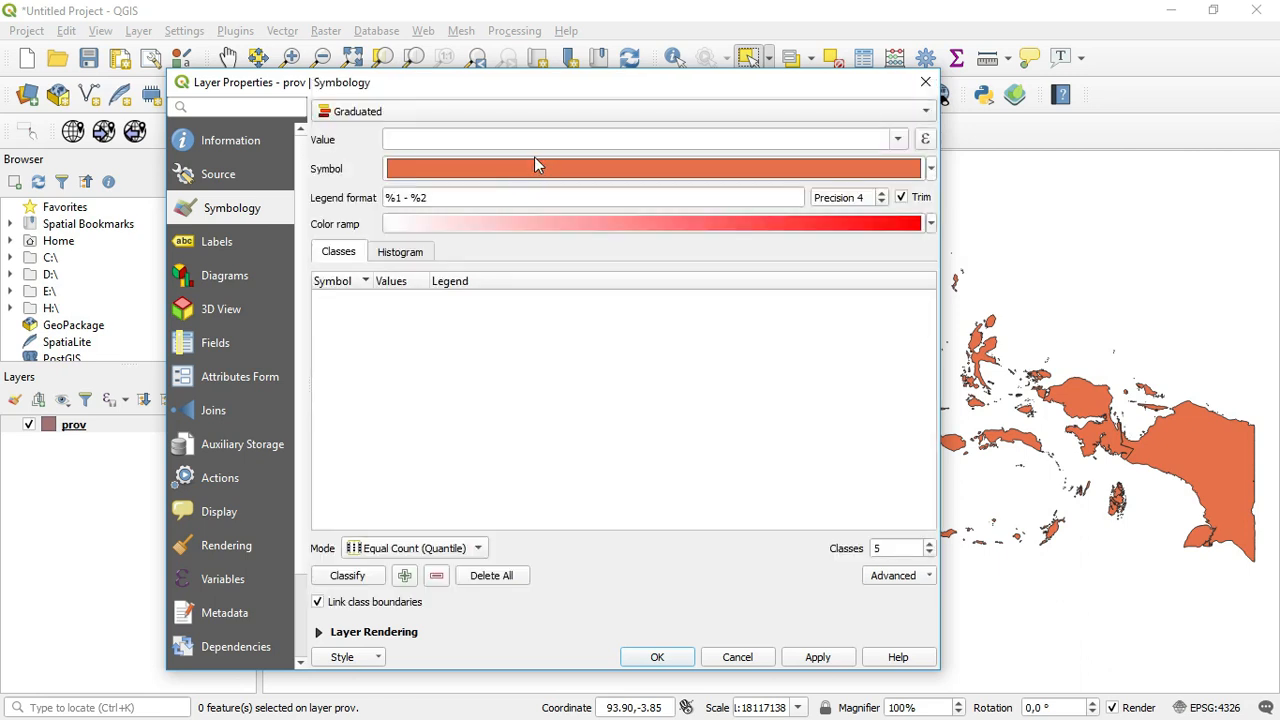
{"action": "left_click", "coordinate": [898, 139]}
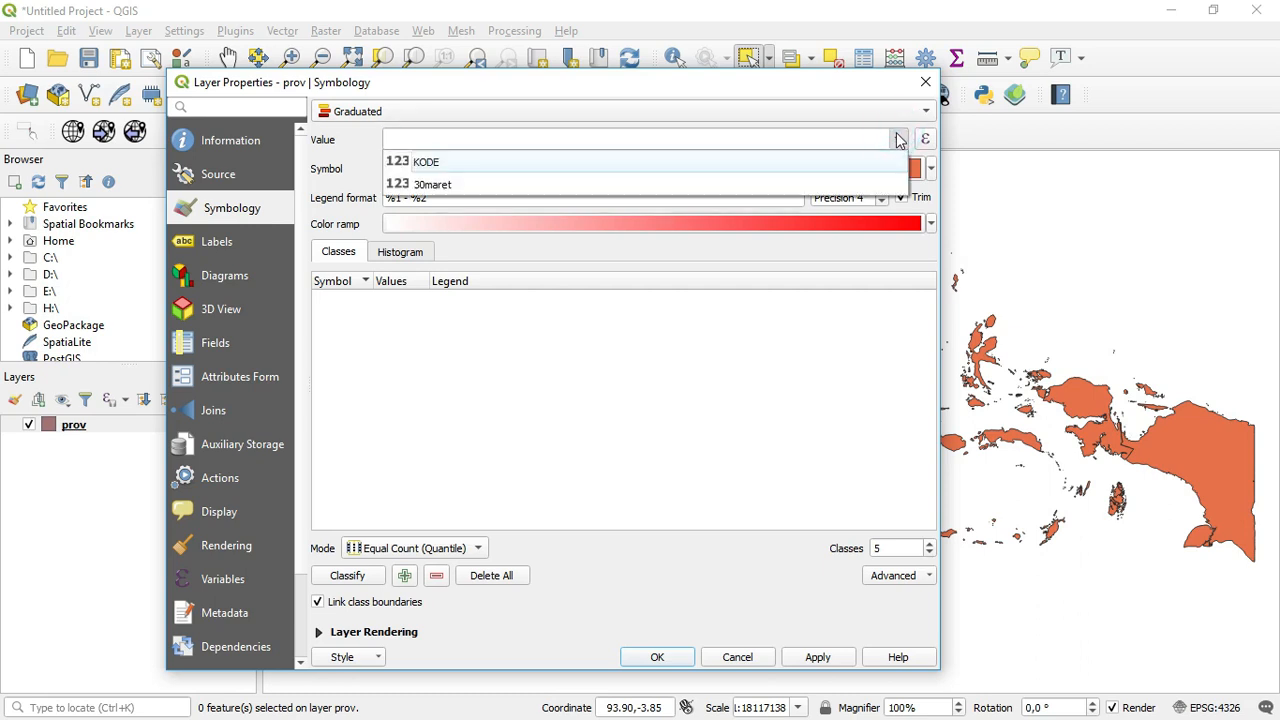
{"action": "left_click", "coordinate": [537, 191]}
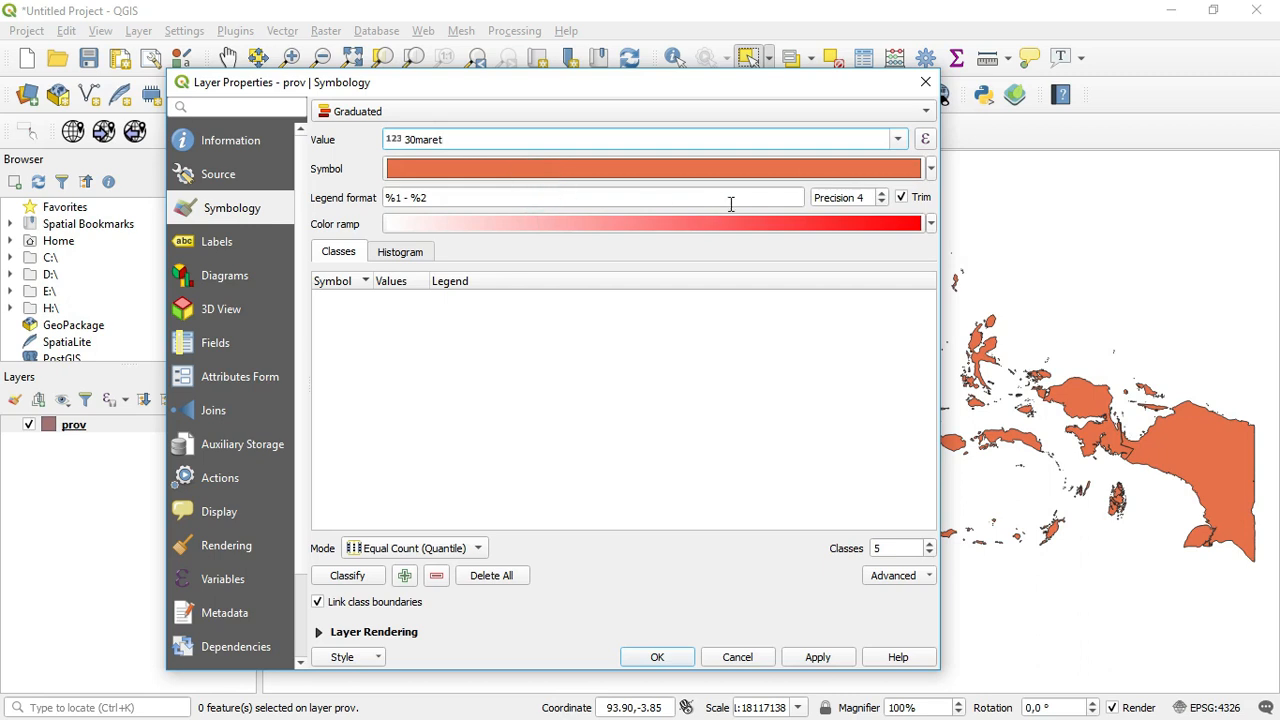
- Apply the Oranges color ramp to the graduated symbology and set the number of classes to 6
{"action": "left_click", "coordinate": [929, 224]}
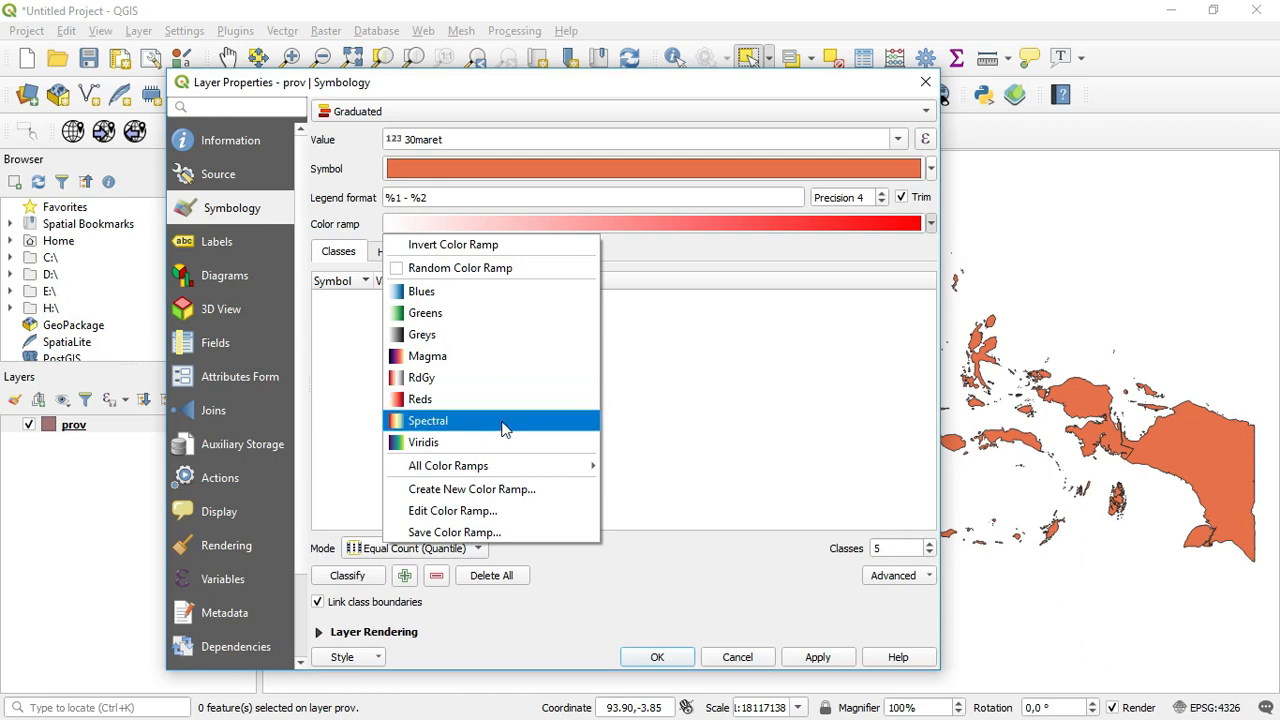
{"action": "mouse_move", "coordinate": [535, 470]}
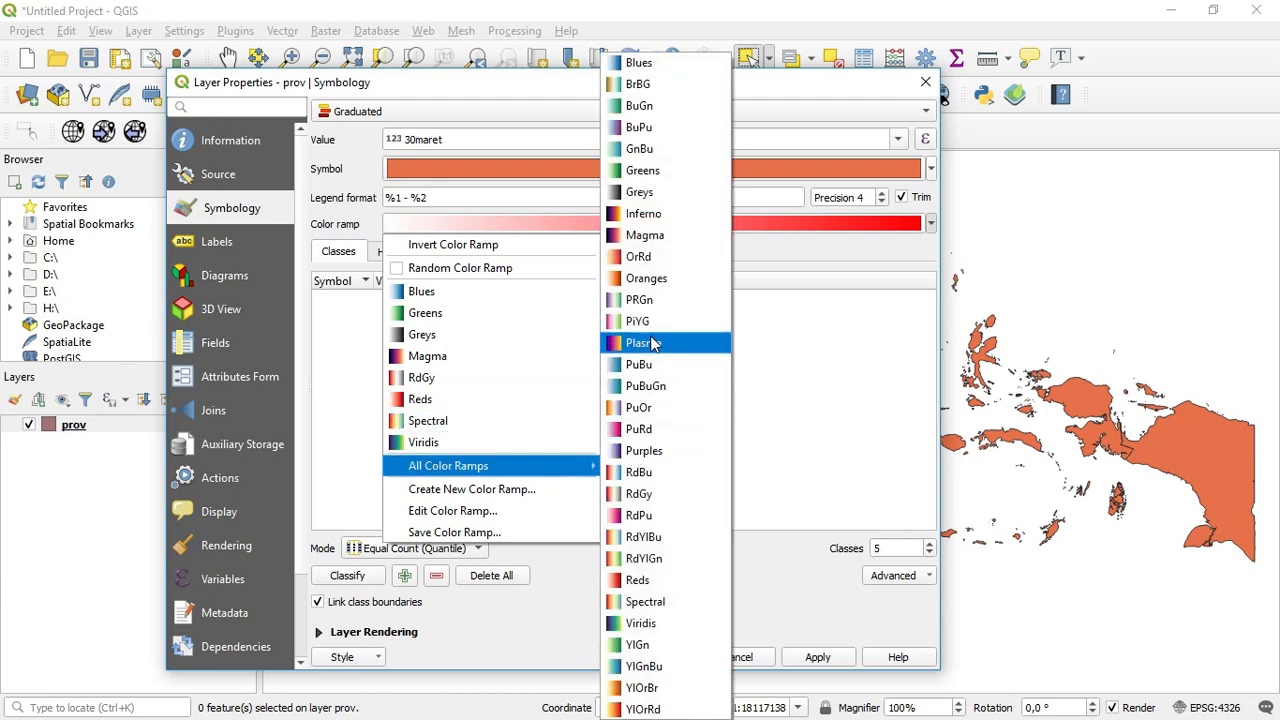
{"action": "left_click", "coordinate": [647, 280]}
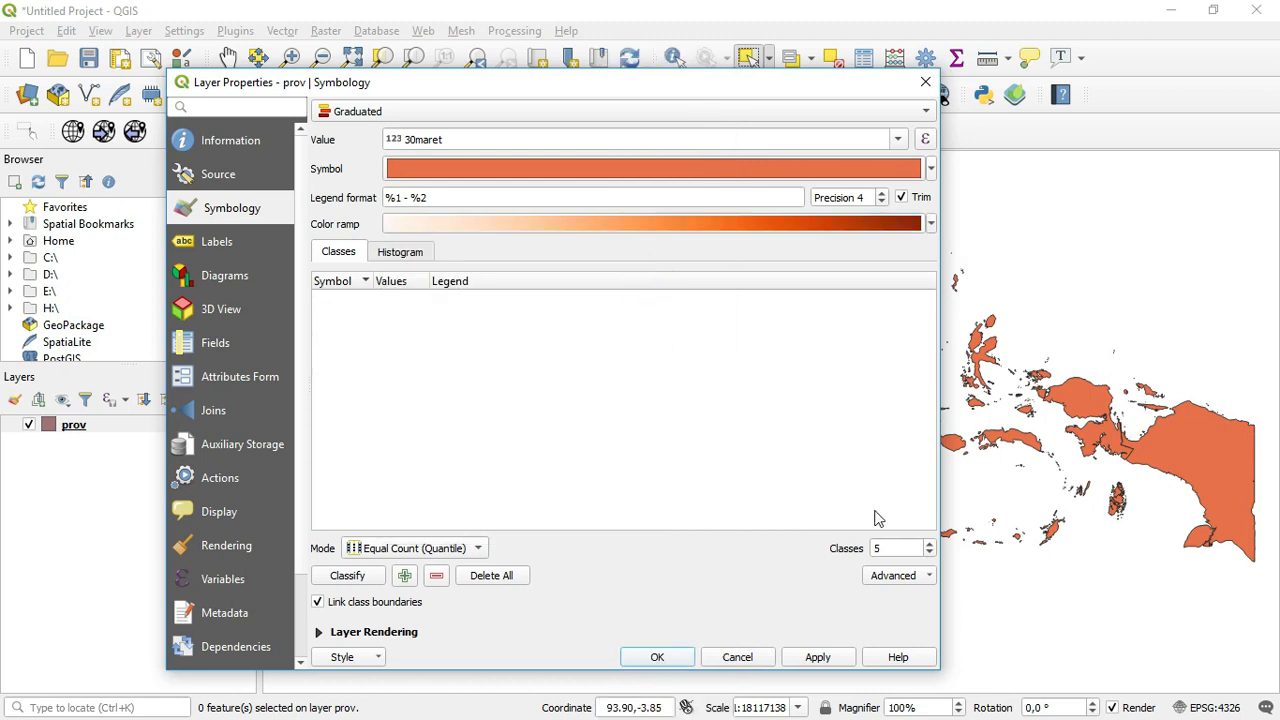
{"action": "left_click", "coordinate": [928, 544]}
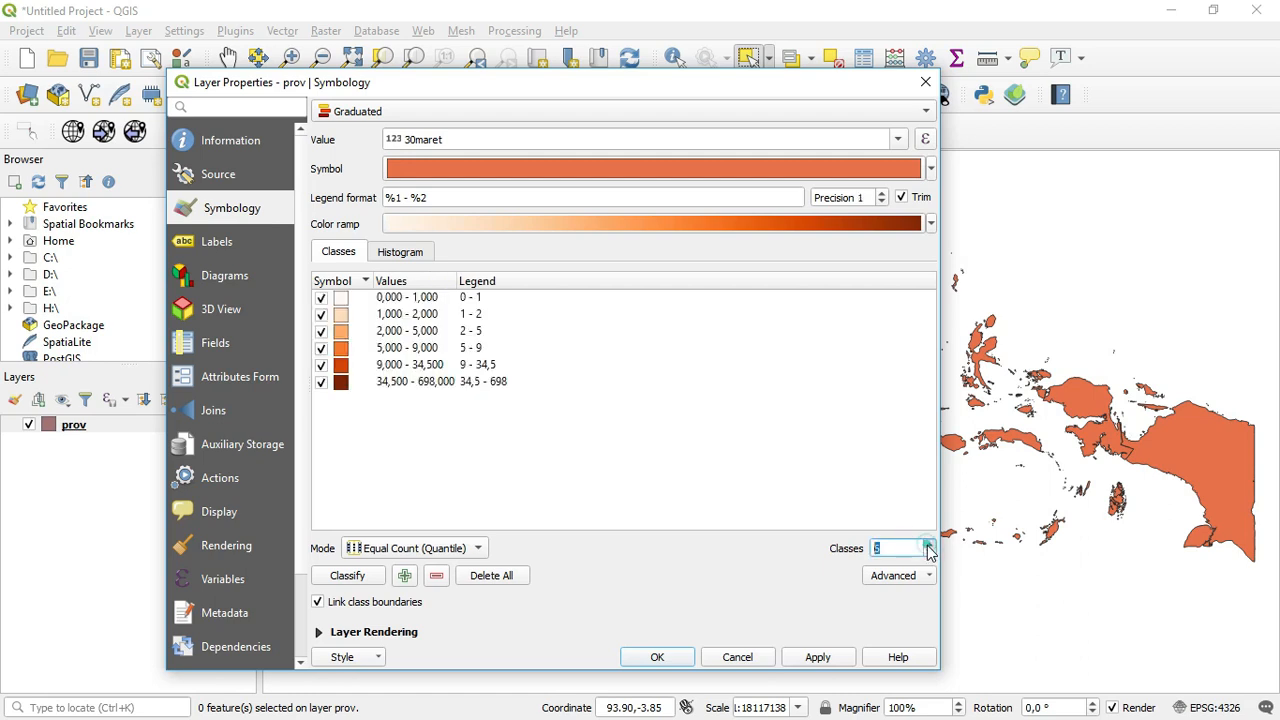
{"action": "left_click", "coordinate": [929, 553]}
- Set the upper value of the first class to 0
{"action": "double_click", "coordinate": [395, 298]}
{"action": "left_click", "coordinate": [579, 374]}
{"action": "left_click_drag", "start_coordinate": [580, 372], "coordinate": [503, 371]}
{"action": "type", "text": "0"}
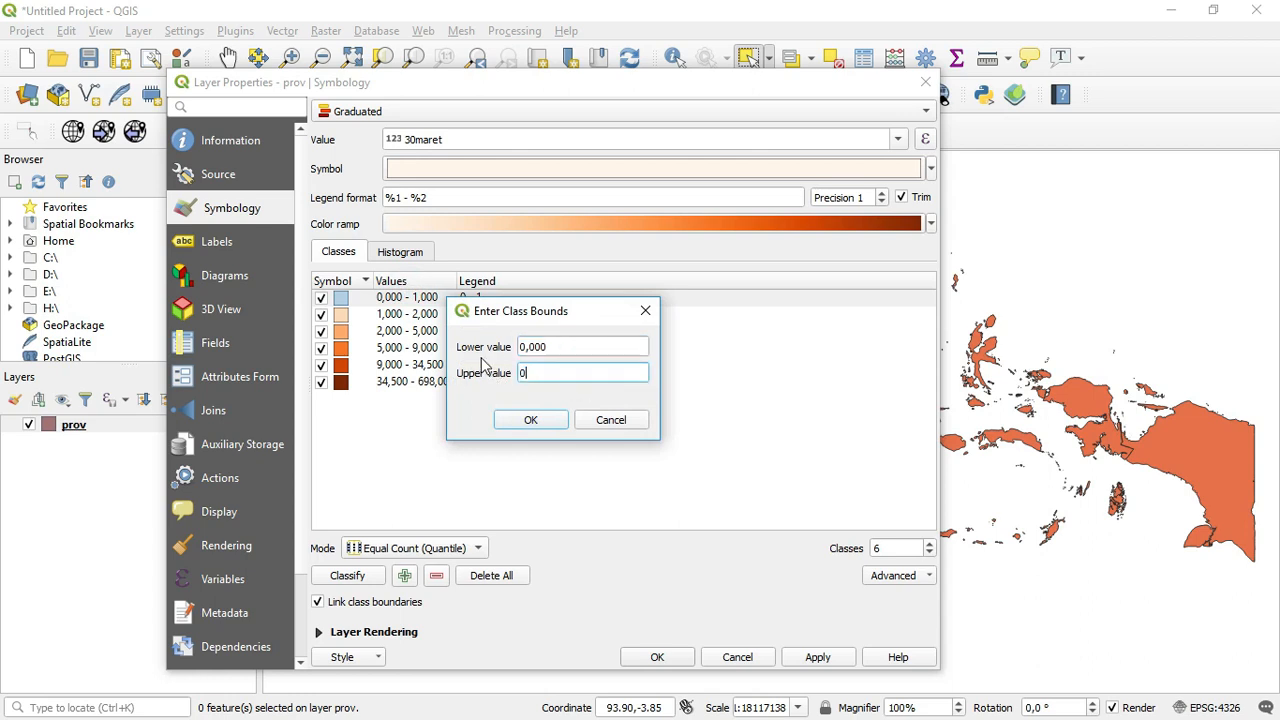
{"action": "left_click", "coordinate": [527, 420]}
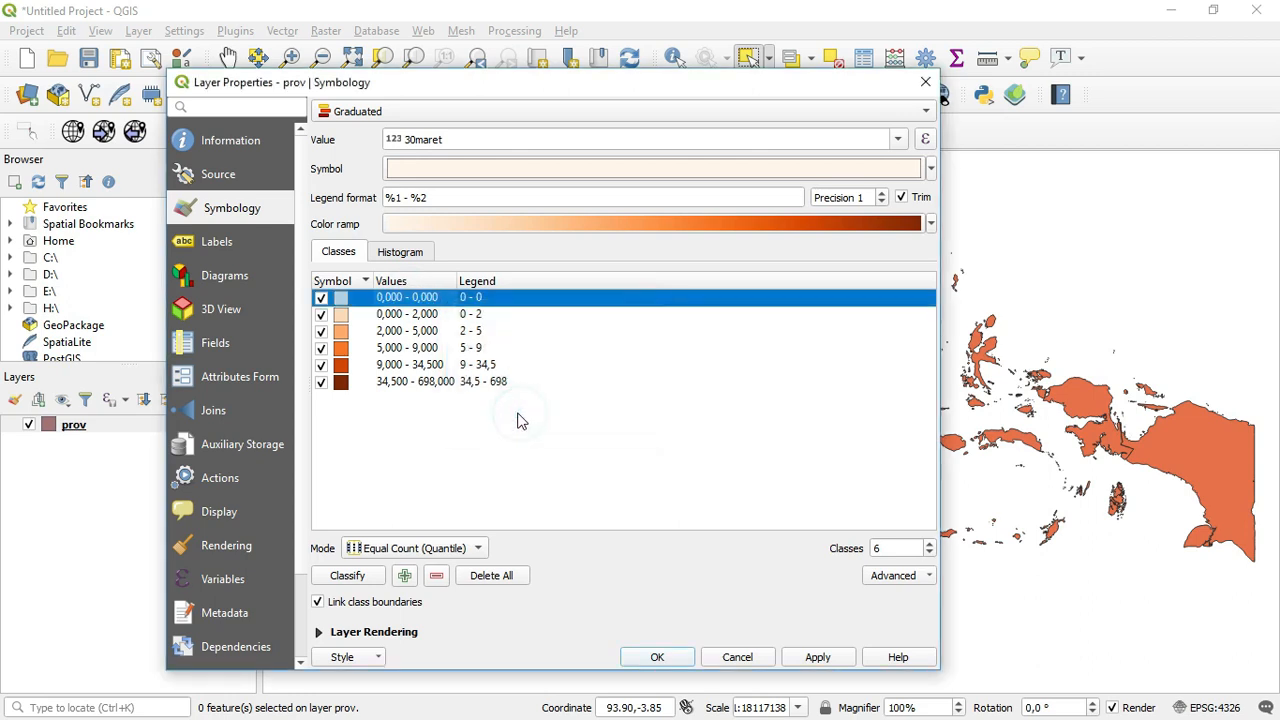
- Set the upper value of the second class to 10
{"action": "double_click", "coordinate": [432, 316]}
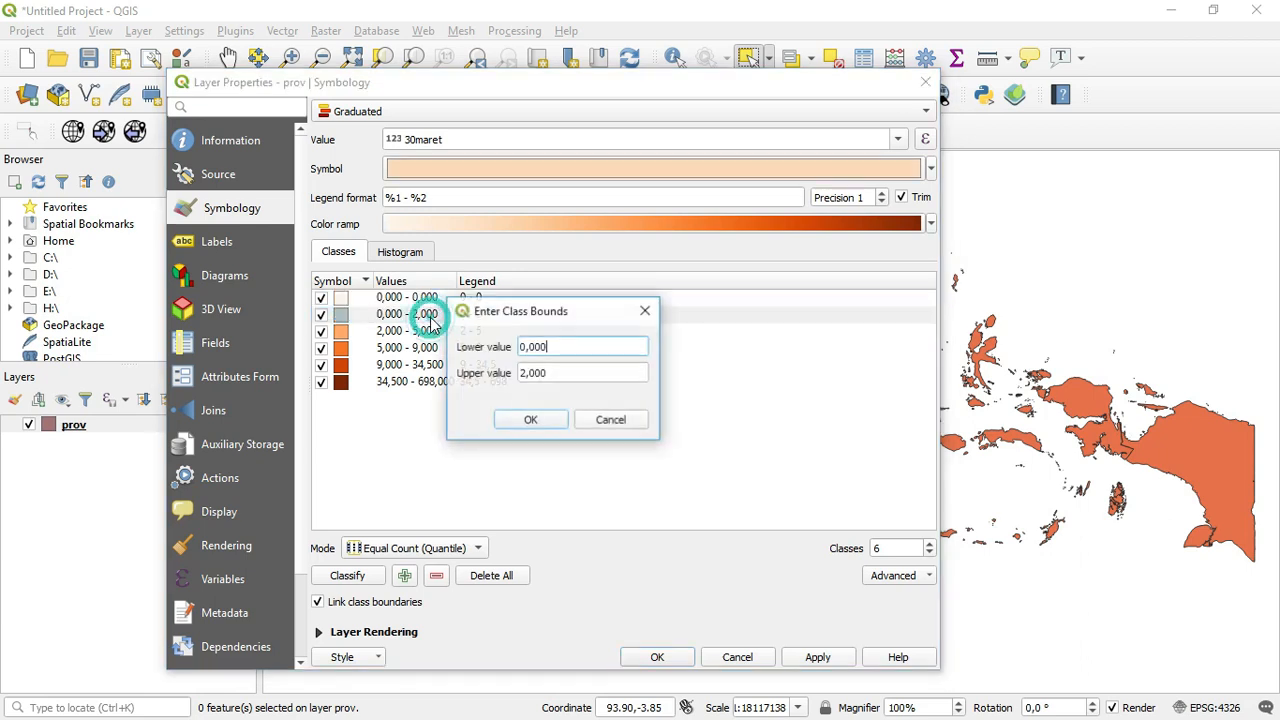
{"action": "double_click", "coordinate": [568, 372]}
{"action": "type", "text": "10"}
{"action": "left_click", "coordinate": [531, 419]}
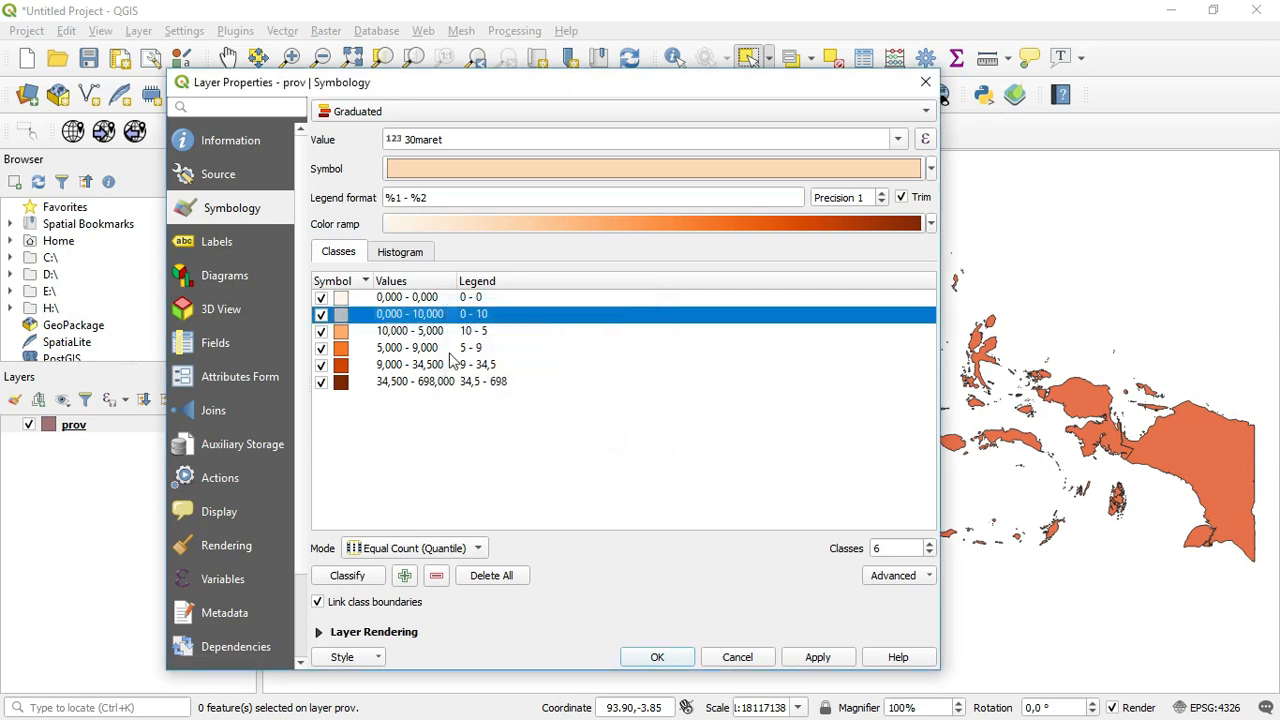
- Set the upper value of the third class to 50
{"action": "double_click", "coordinate": [438, 331]}
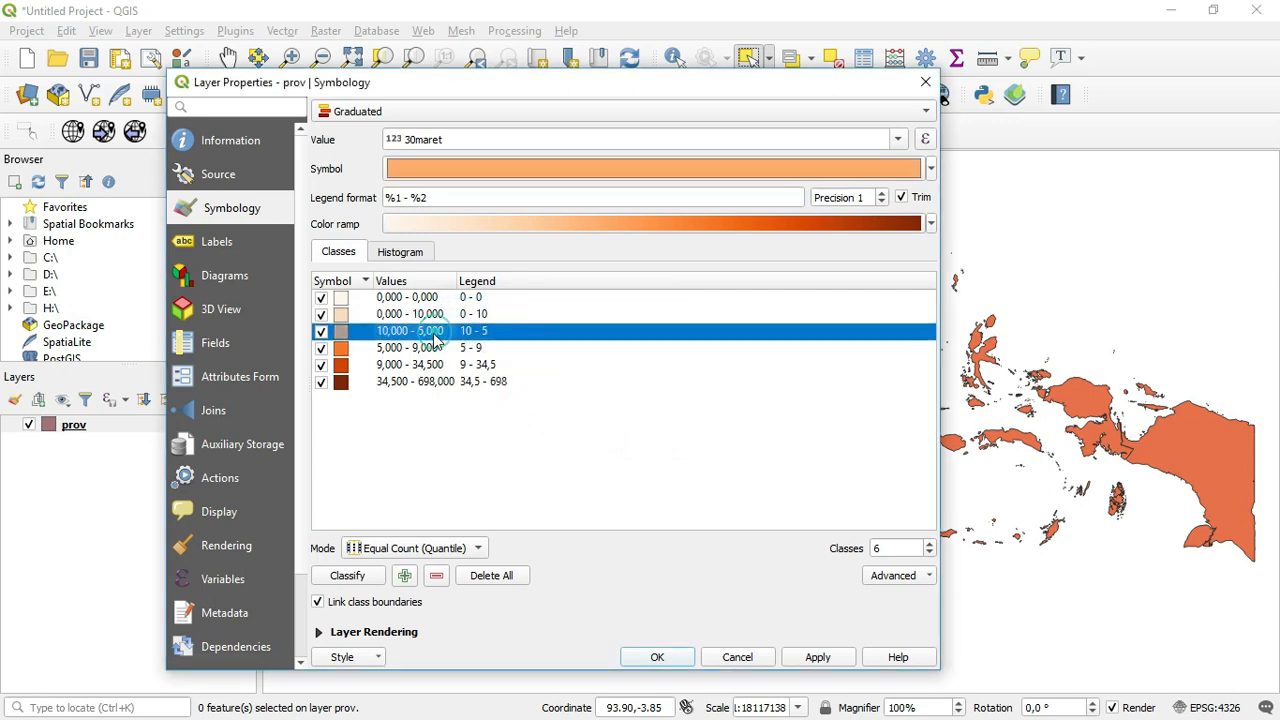
{"action": "left_click", "coordinate": [569, 378]}
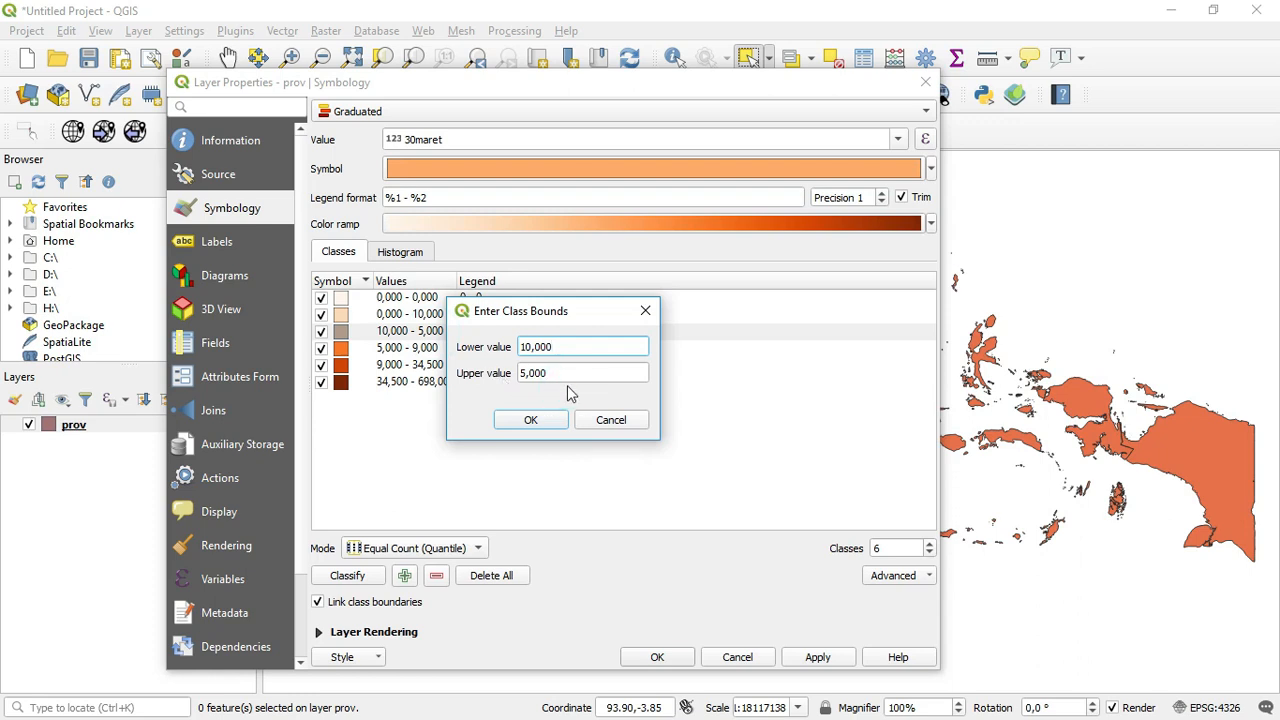
{"action": "left_click_drag", "start_coordinate": [574, 374], "coordinate": [497, 372]}
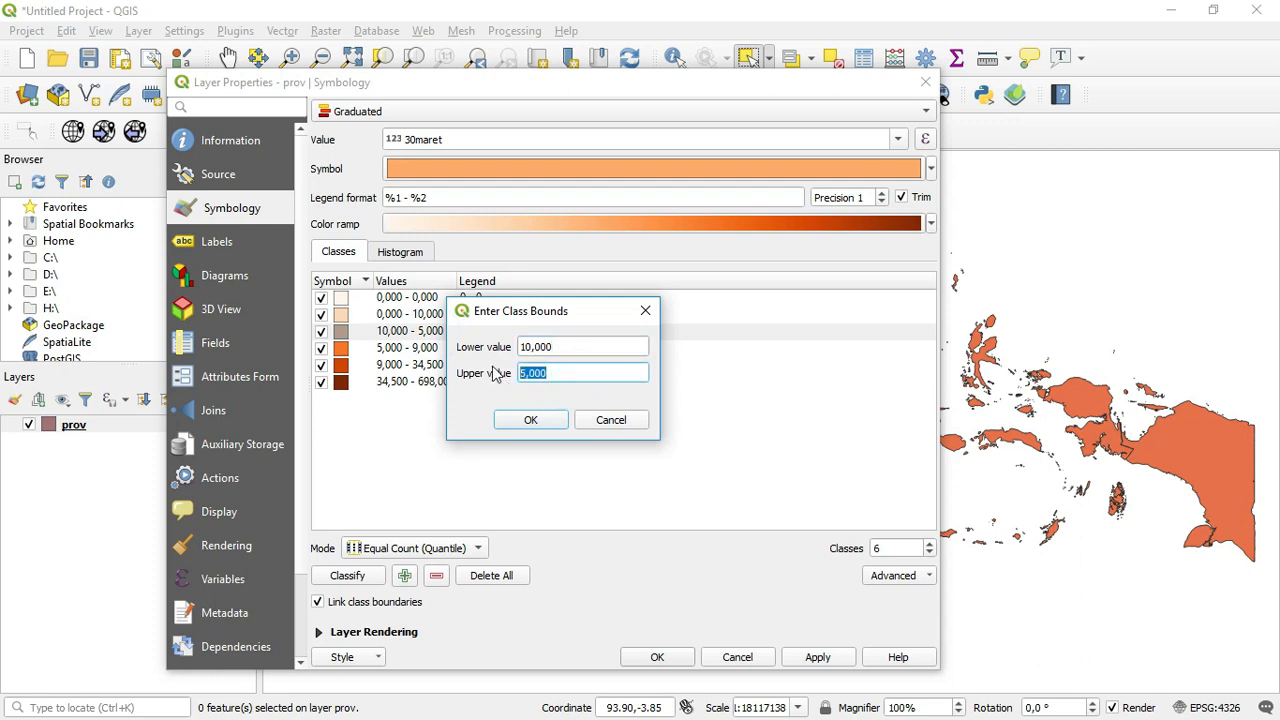
{"action": "type", "text": "5"}
{"action": "left_click", "coordinate": [532, 420]}
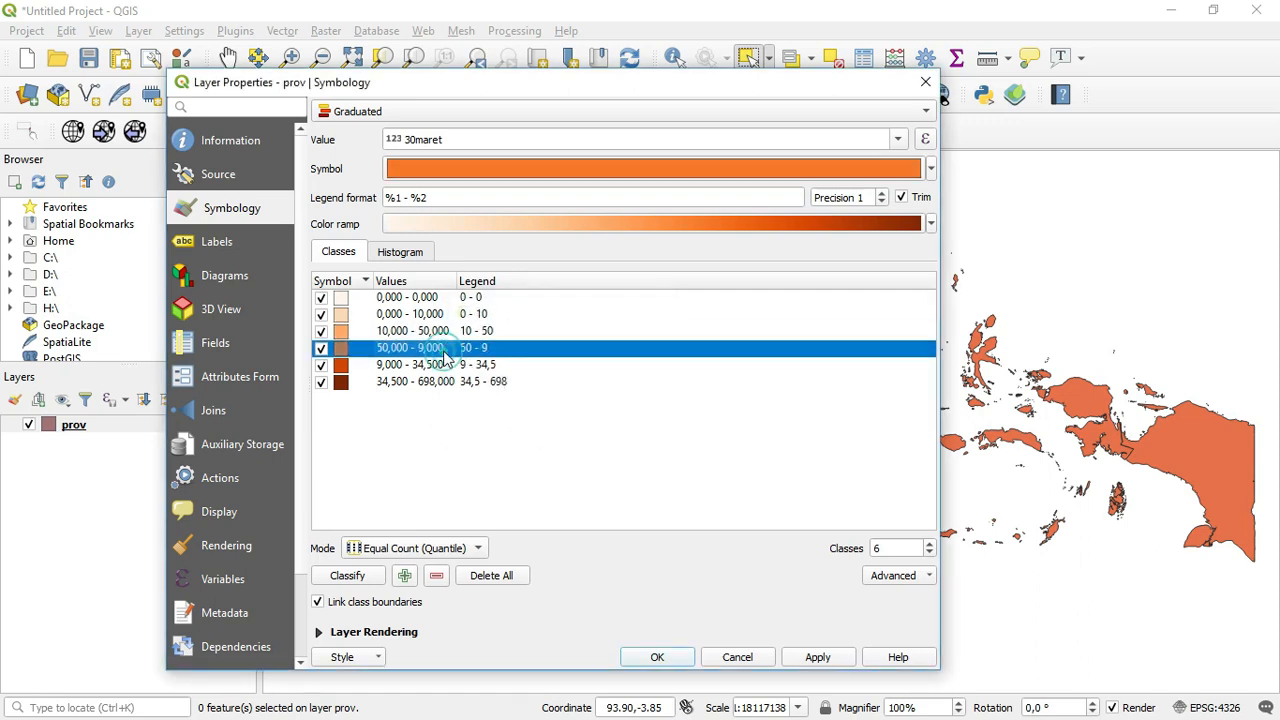
- Set the upper value of the fourth class to 100
{"action": "double_click", "coordinate": [443, 357]}
{"action": "left_click_drag", "start_coordinate": [563, 372], "coordinate": [519, 373]}
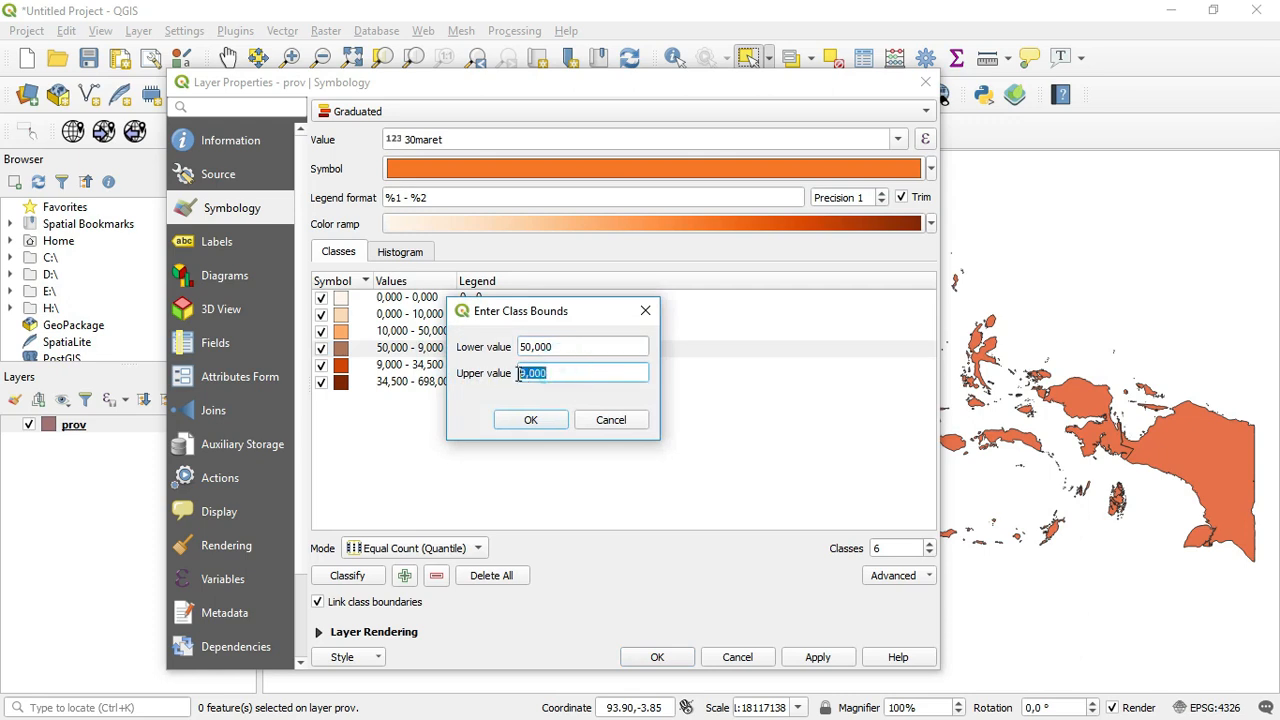
{"action": "key", "text": "BackSpace"}
{"action": "left_click", "coordinate": [529, 421]}
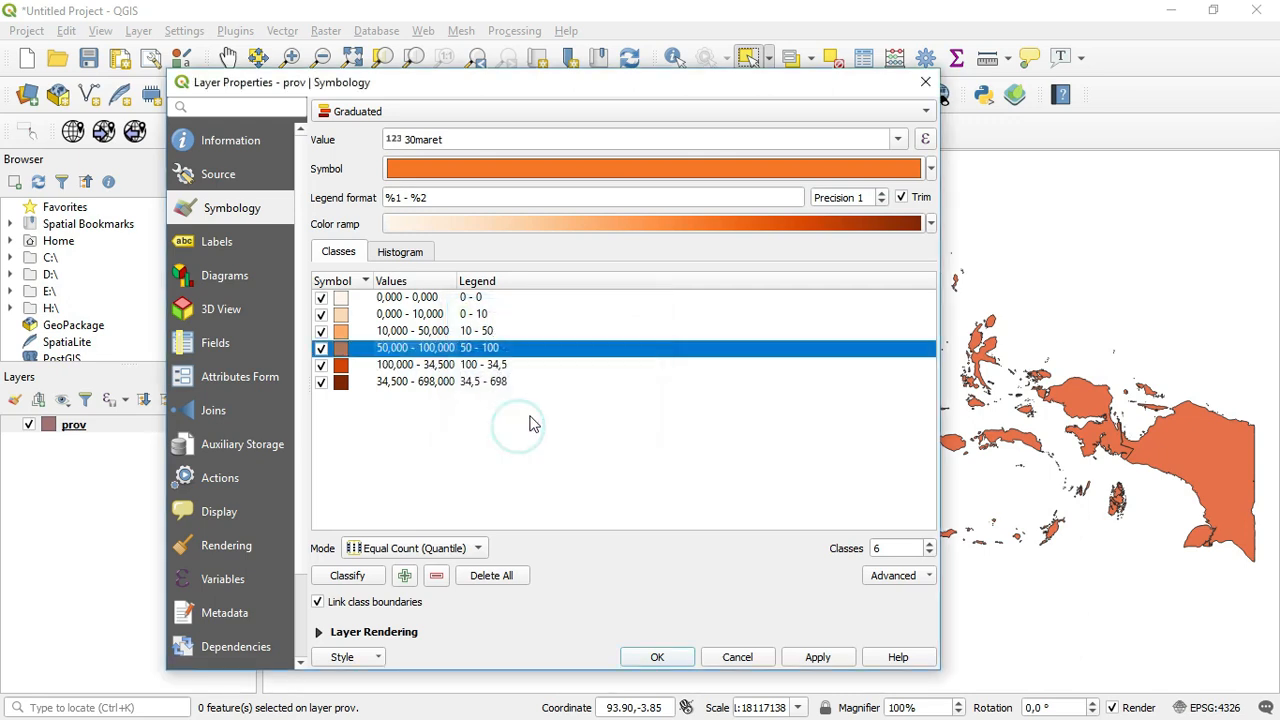
- Set the upper value of the fifth class to 300 and apply the graduated symbology to the prov layer
{"action": "double_click", "coordinate": [441, 367]}
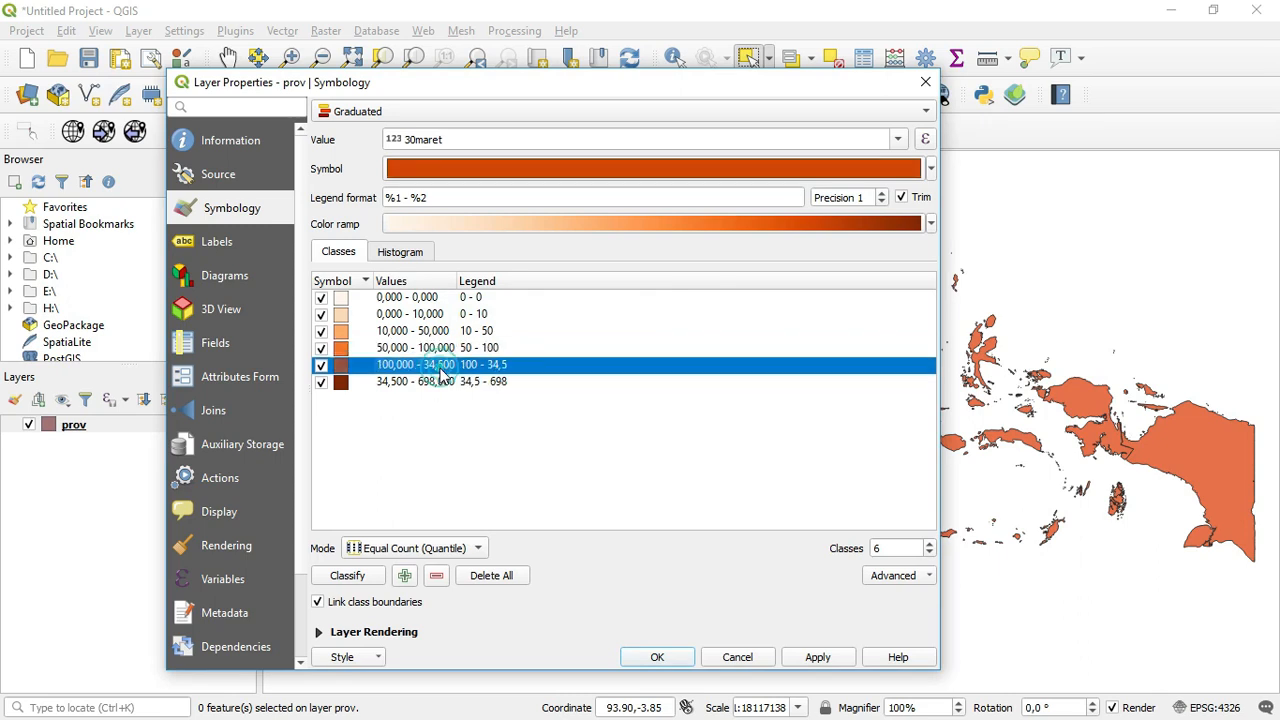
{"action": "double_click", "coordinate": [571, 372]}
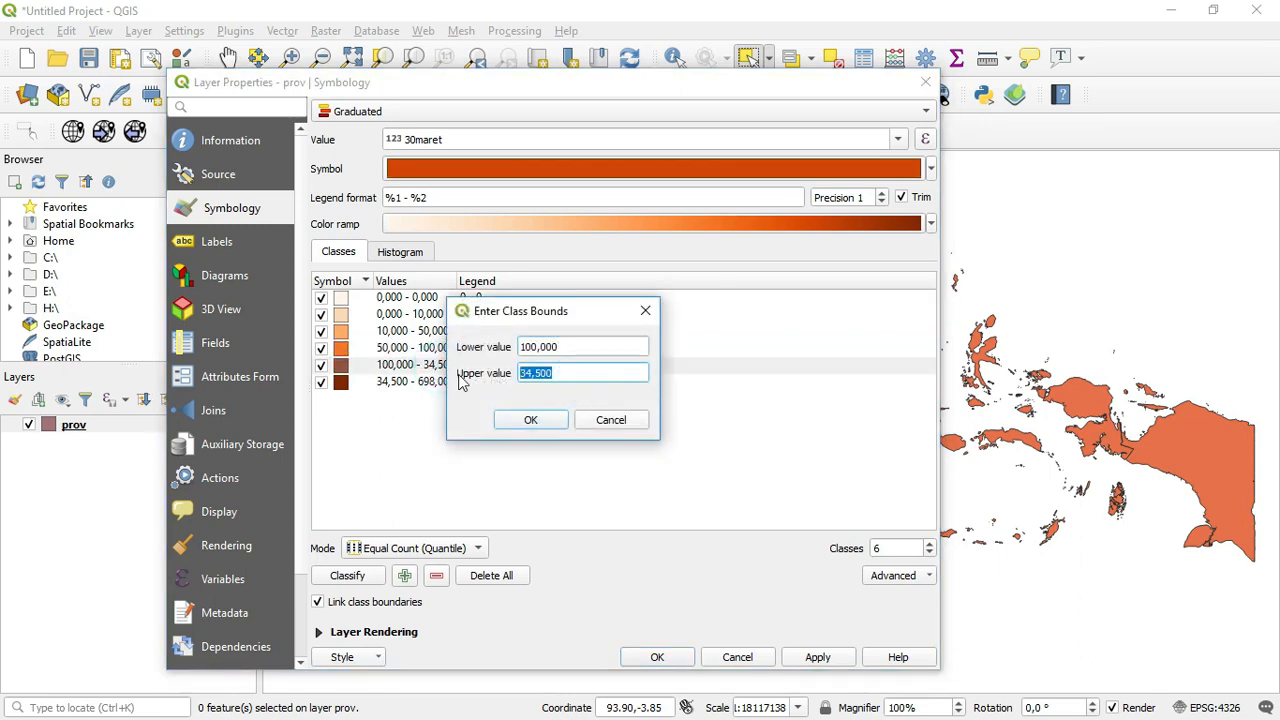
{"action": "type", "text": "3"}
{"action": "left_click", "coordinate": [531, 420]}
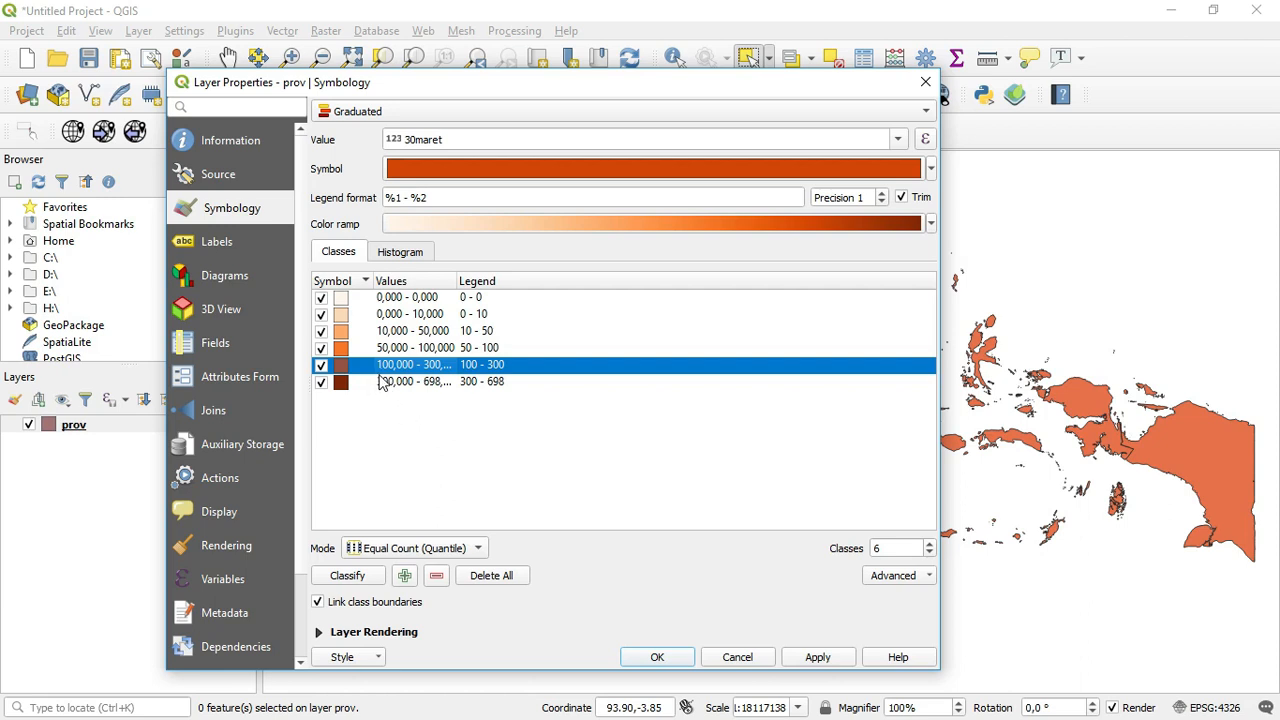
{"action": "left_click", "coordinate": [657, 657]}
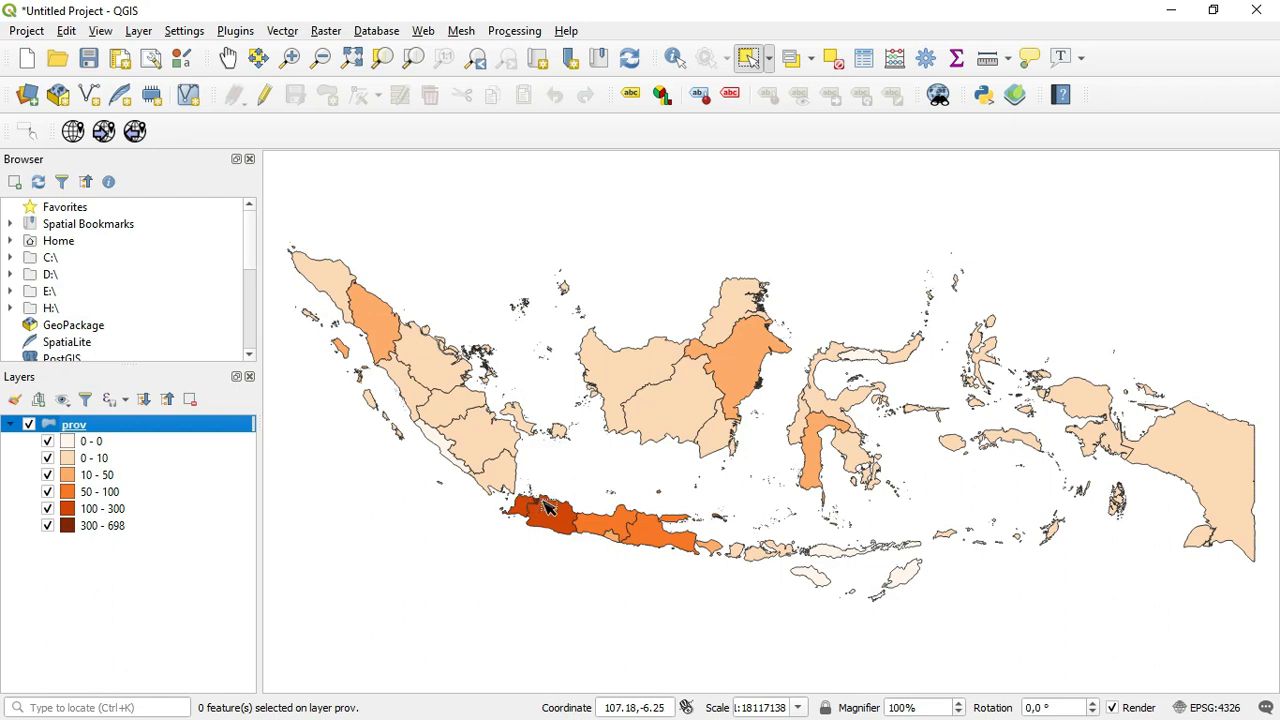
- Examine the class colors of the small provinces around Jakarta and western Java on the map
{"action": "scroll", "coordinate": [545, 508], "scroll_direction": "up", "scroll_amount": 1}
{"action": "scroll", "coordinate": [517, 516], "scroll_direction": "up", "scroll_amount": 1}
{"action": "scroll", "coordinate": [531, 503], "scroll_direction": "up", "scroll_amount": 1}
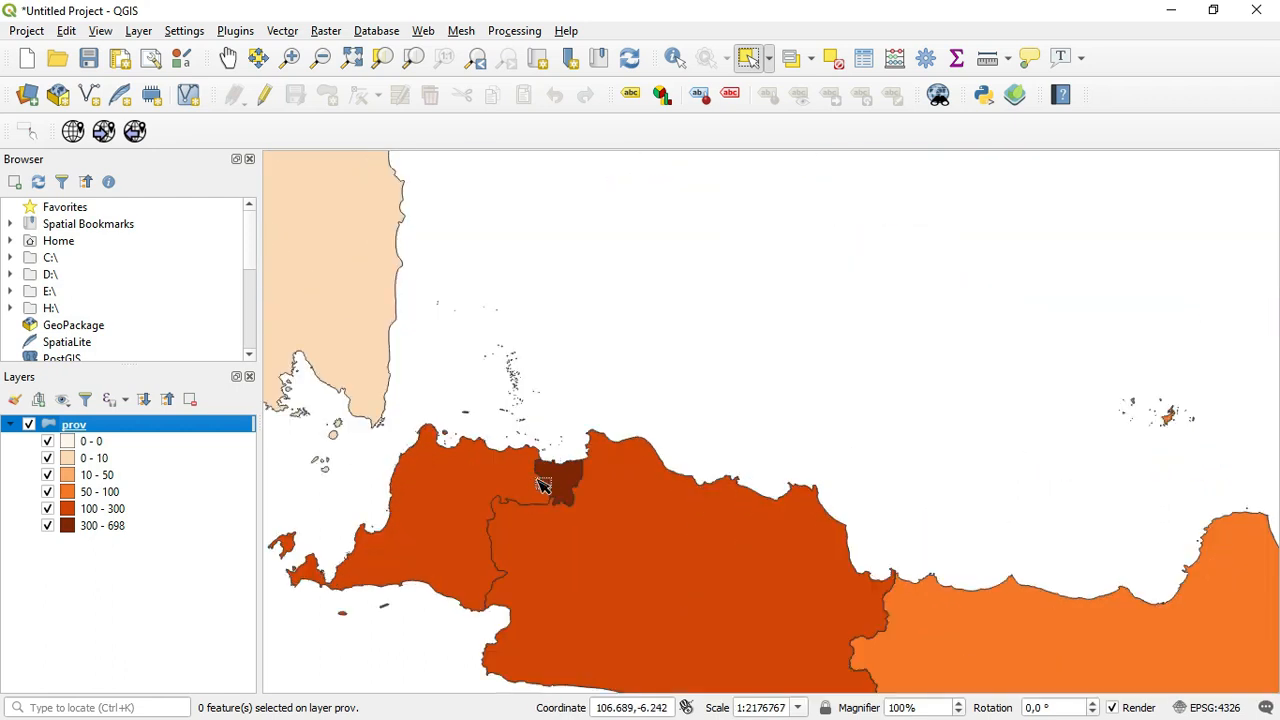
{"action": "scroll", "coordinate": [585, 452], "scroll_direction": "down", "scroll_amount": 1}
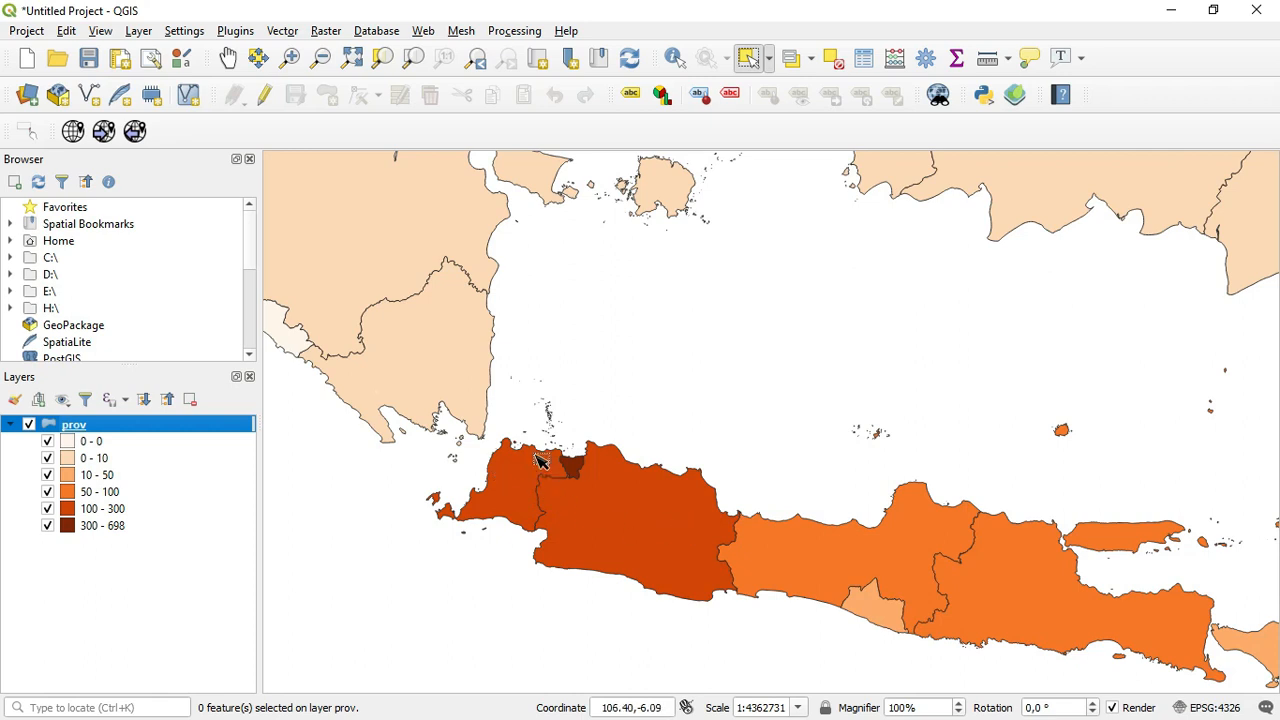
{"action": "scroll", "coordinate": [626, 464], "scroll_direction": "down", "scroll_amount": 1}
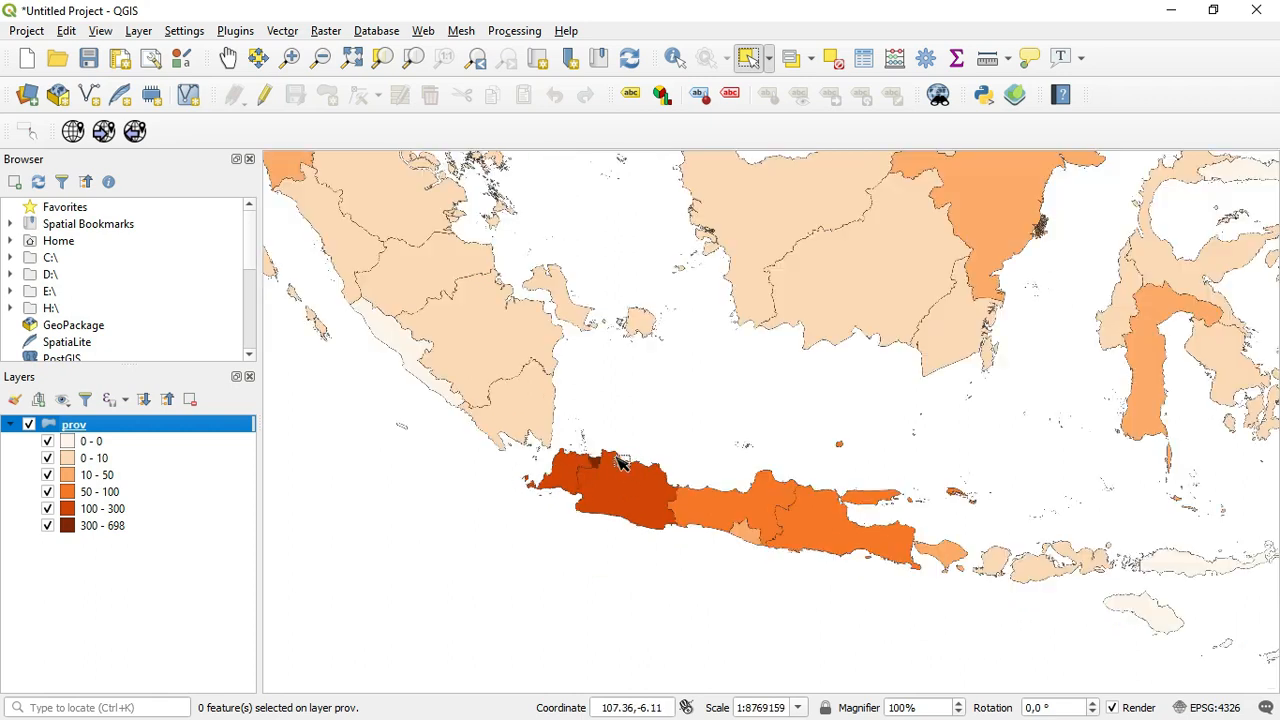
{"action": "scroll", "coordinate": [620, 452], "scroll_direction": "down", "scroll_amount": 1}
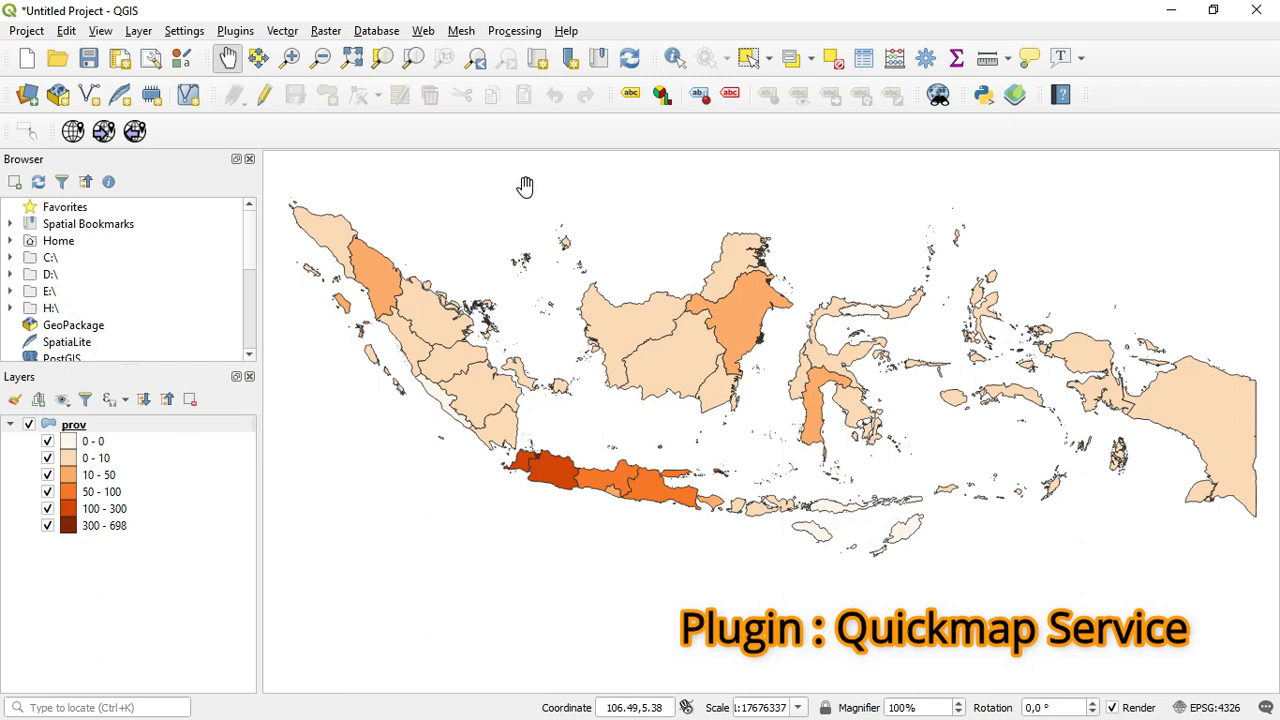
- Search the available plugins for "quick" and install the QuickMapServices plugin
{"action": "left_click", "coordinate": [228, 35]}
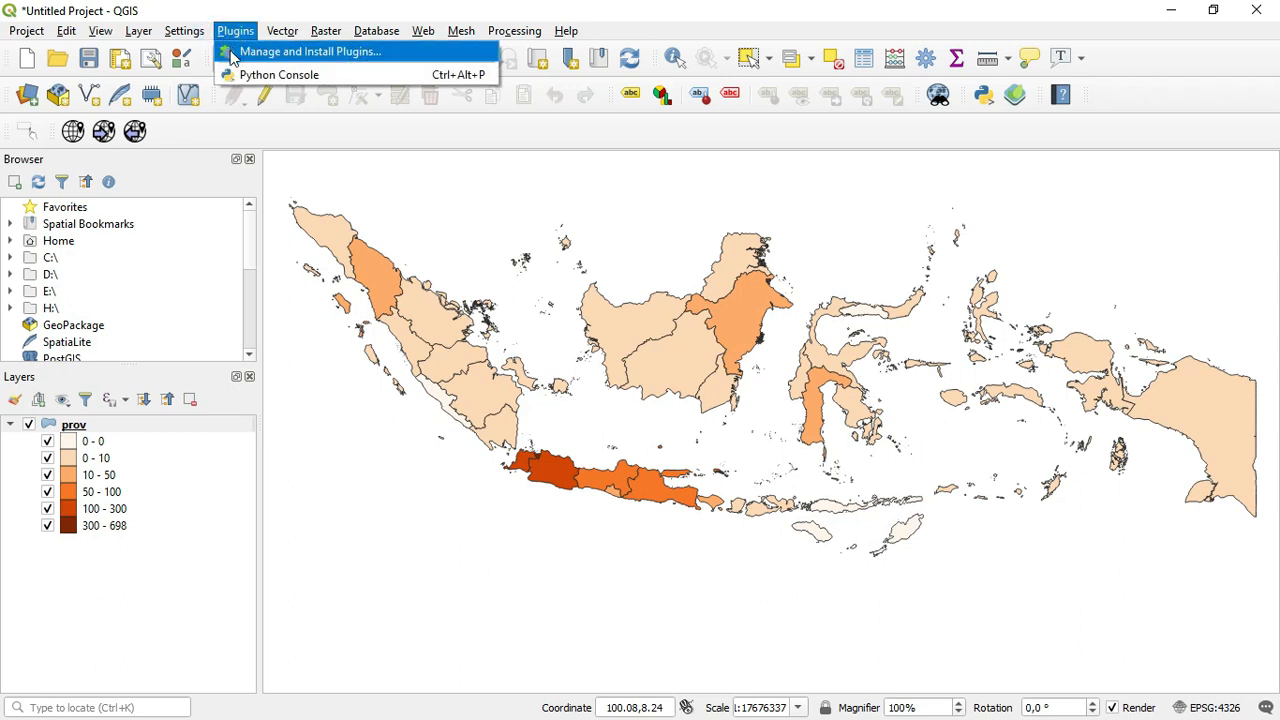
{"action": "left_click", "coordinate": [231, 55]}
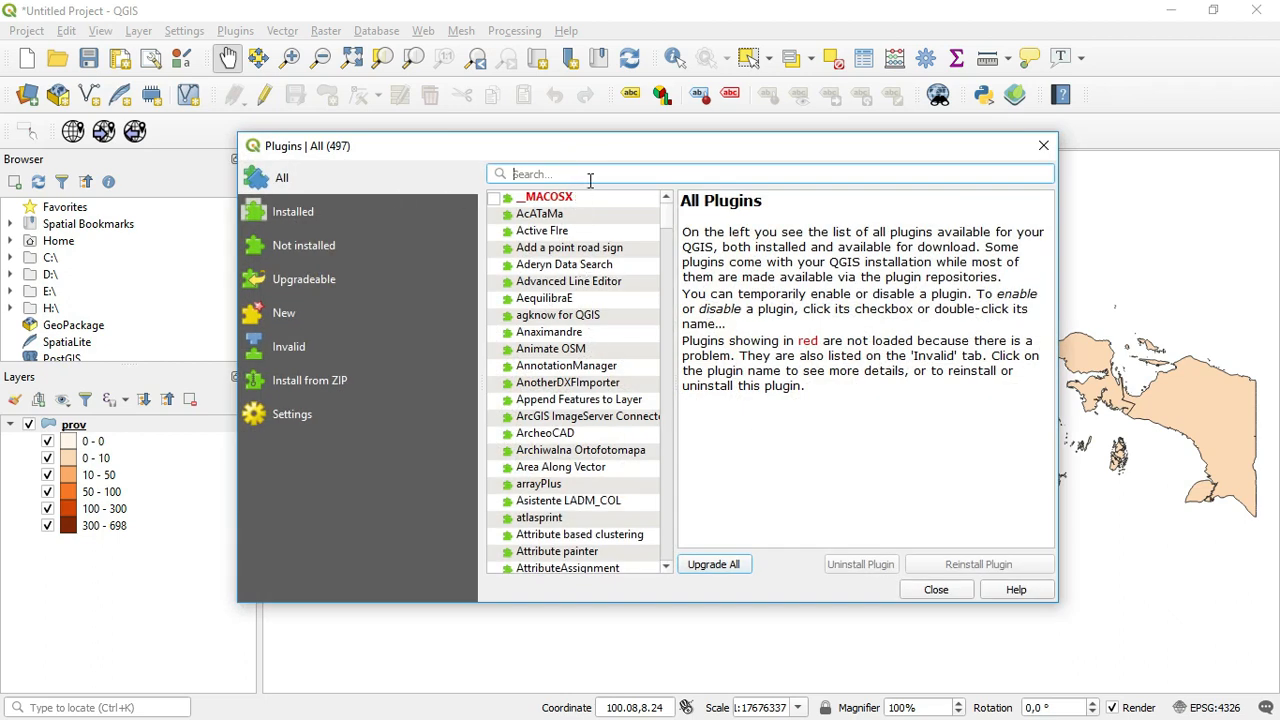
{"action": "type", "text": "quic"}
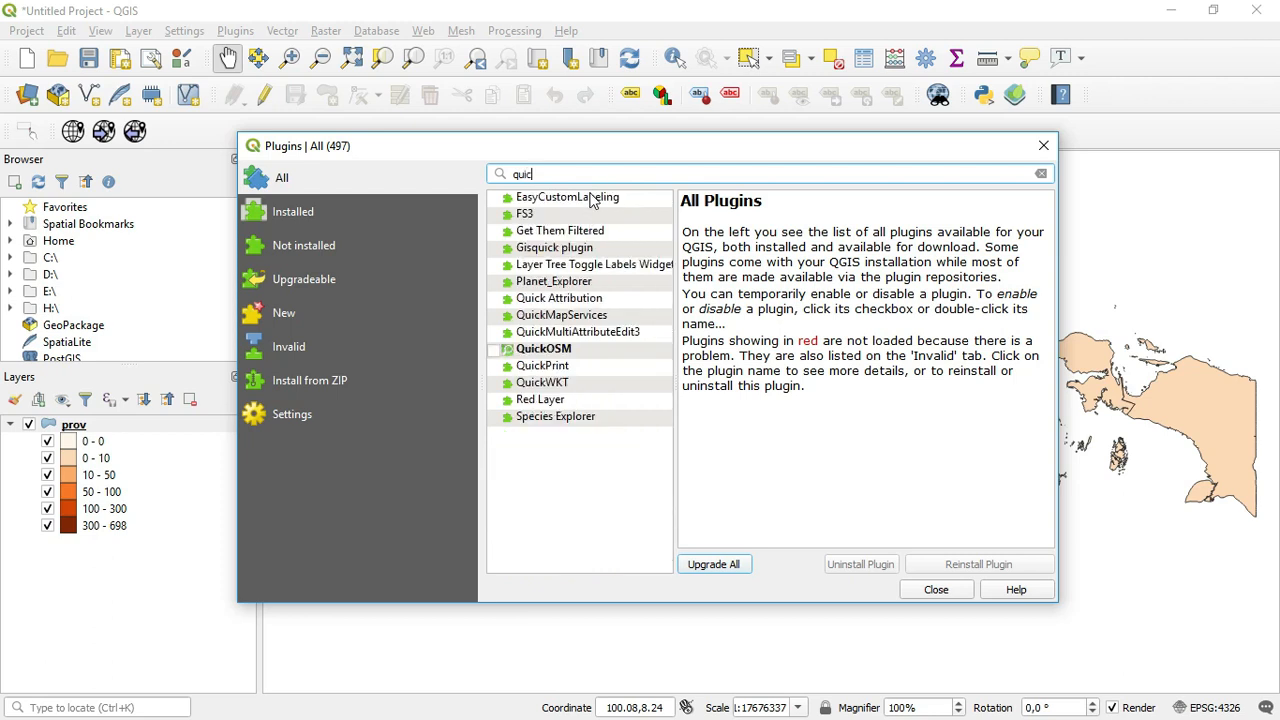
{"action": "type", "text": "k"}
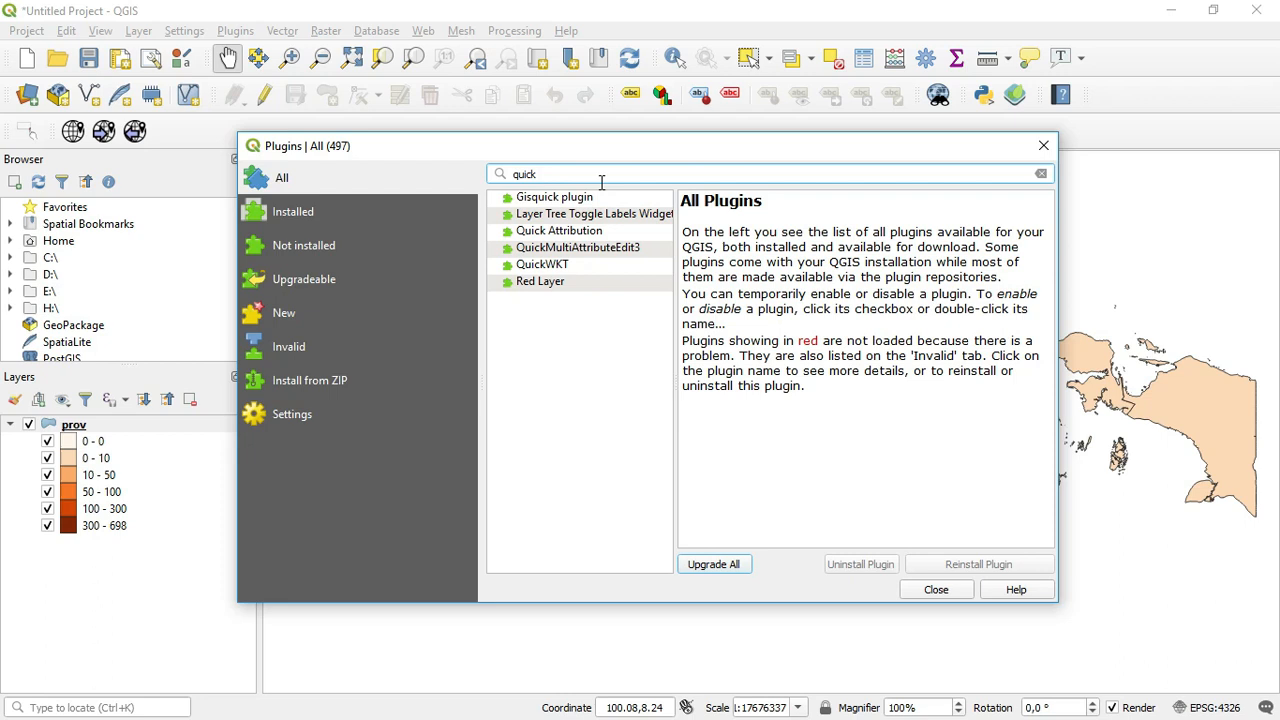
{"action": "type", "text": " m"}
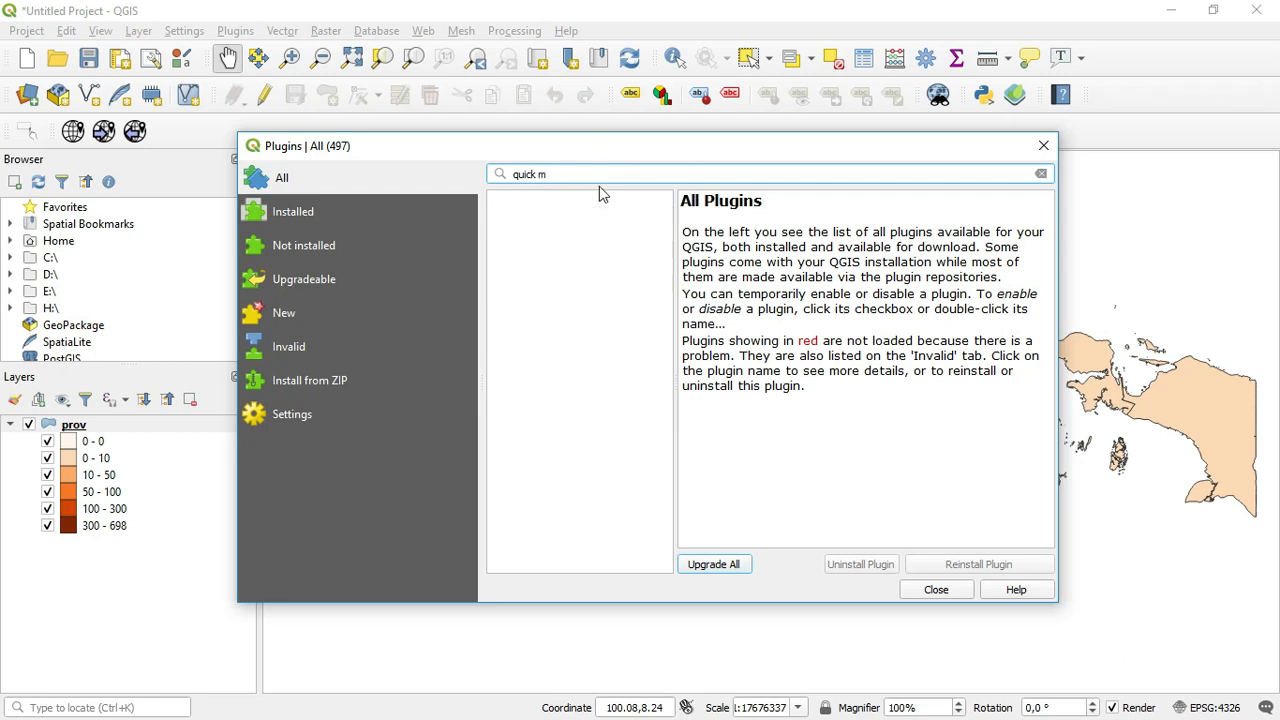
{"action": "key", "text": "BackSpace"}
{"action": "key", "text": "BackSpace"}
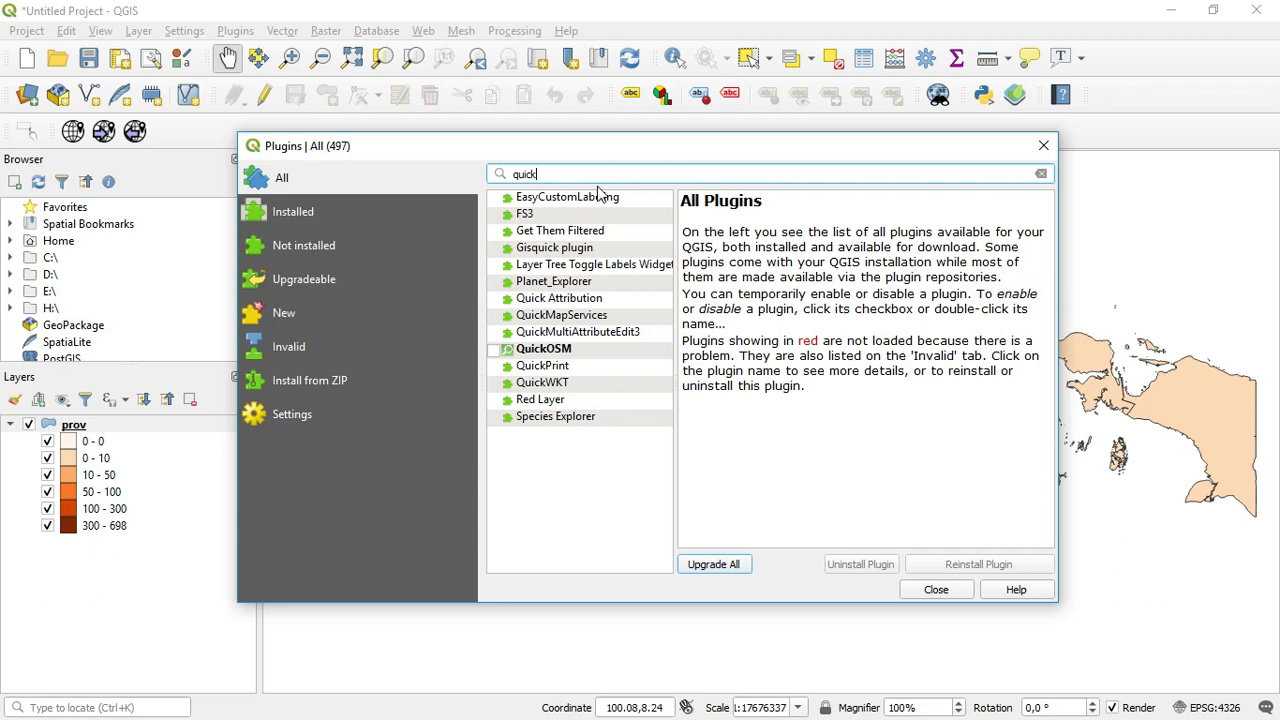
{"action": "left_click", "coordinate": [550, 316]}
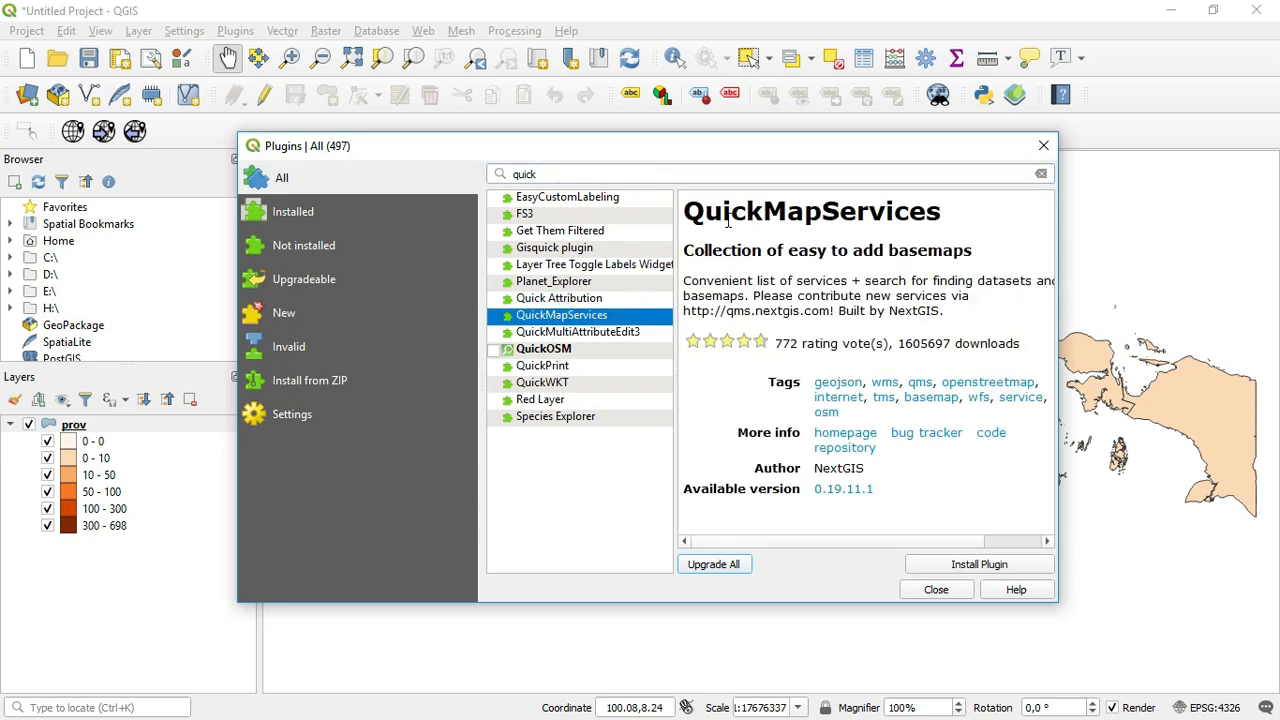
{"action": "left_click", "coordinate": [979, 565]}
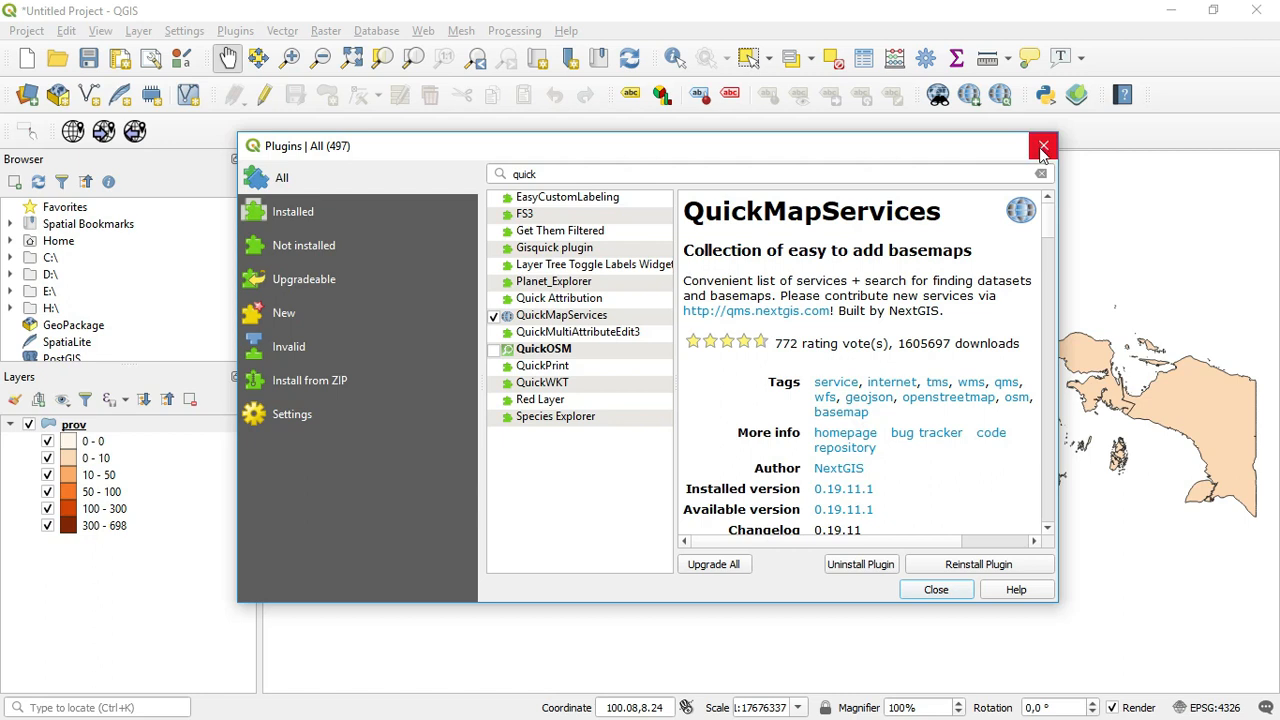
{"action": "left_click", "coordinate": [936, 590]}
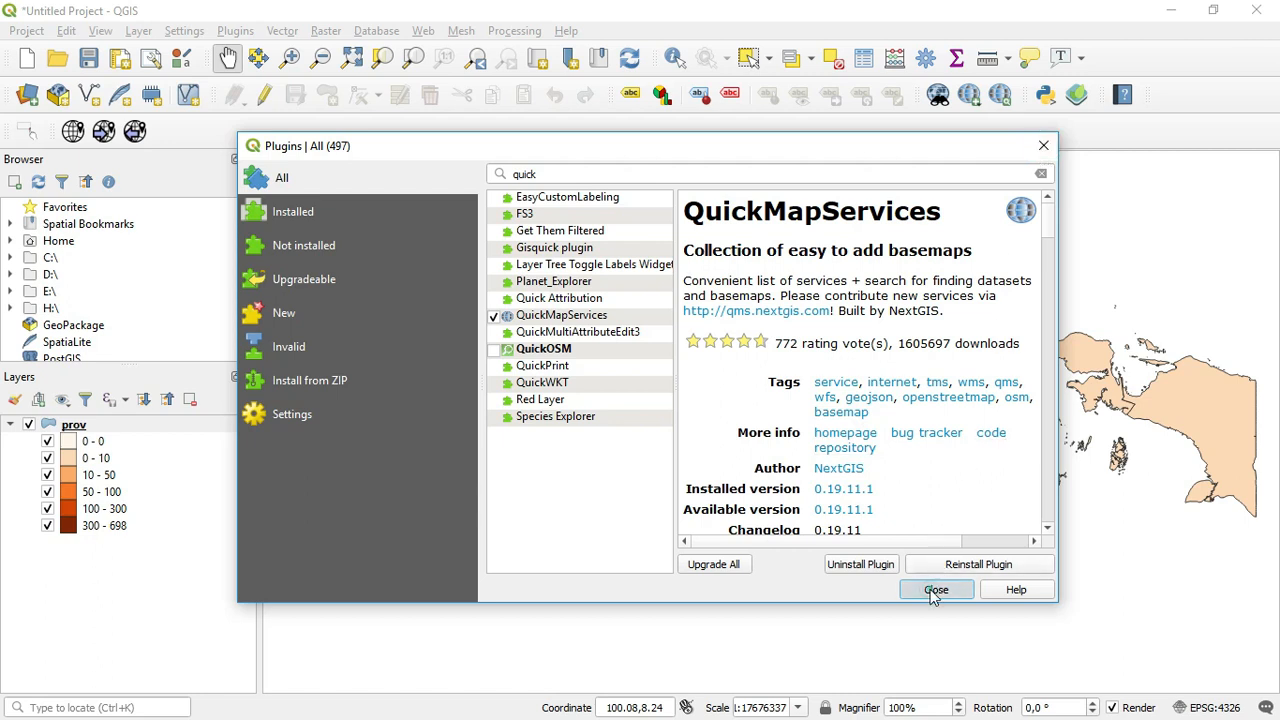
{"action": "left_click", "coordinate": [979, 106]}
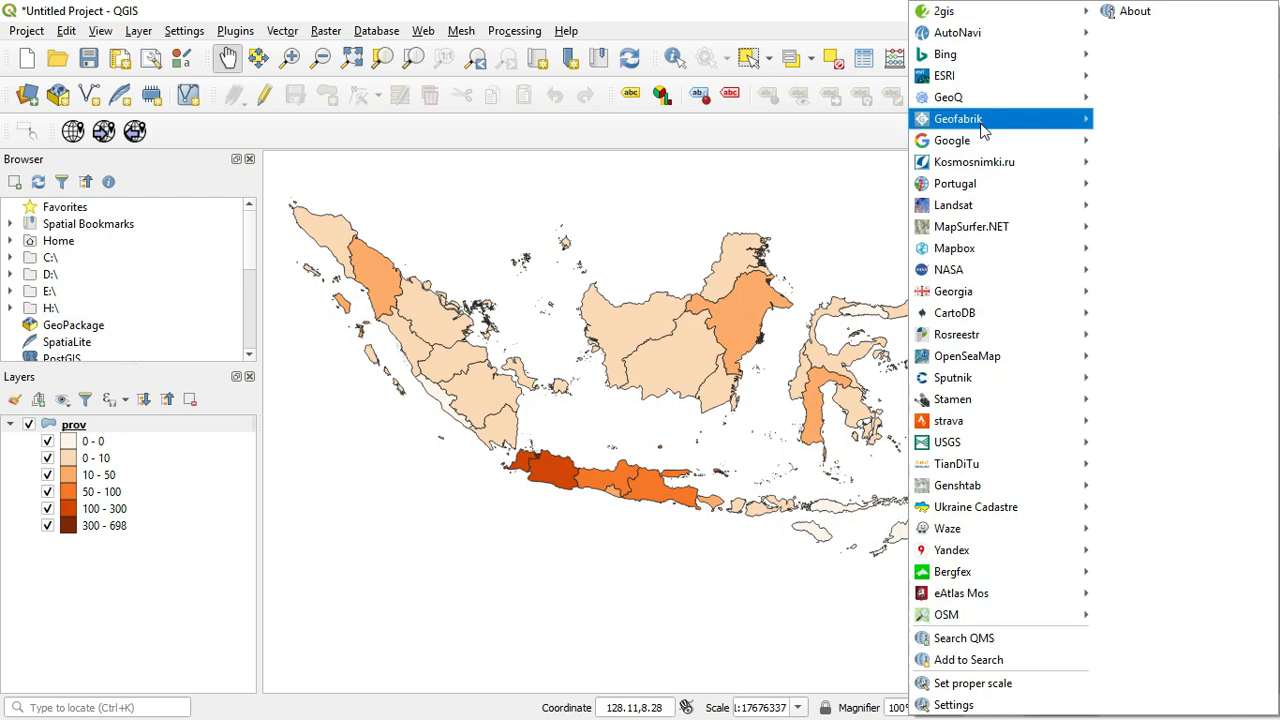
{"action": "mouse_move", "coordinate": [983, 142]}
{"action": "left_click", "coordinate": [854, 138]}
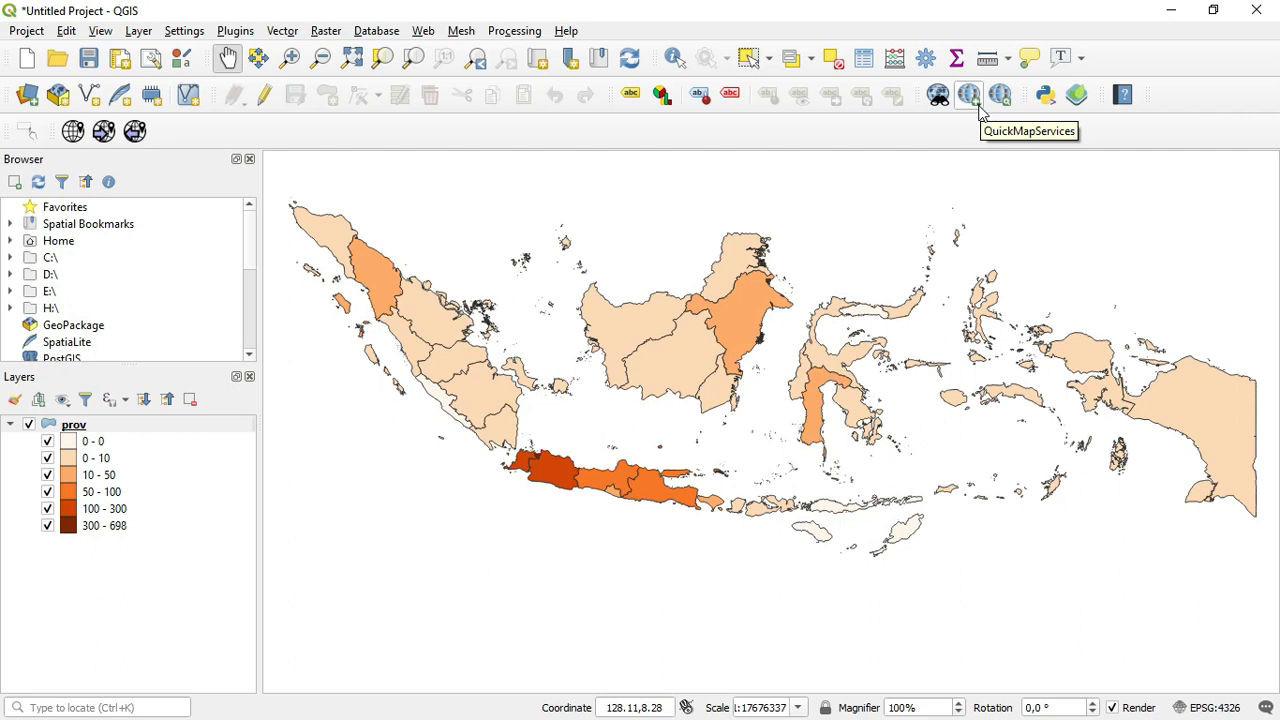
{"action": "left_click", "coordinate": [979, 108]}
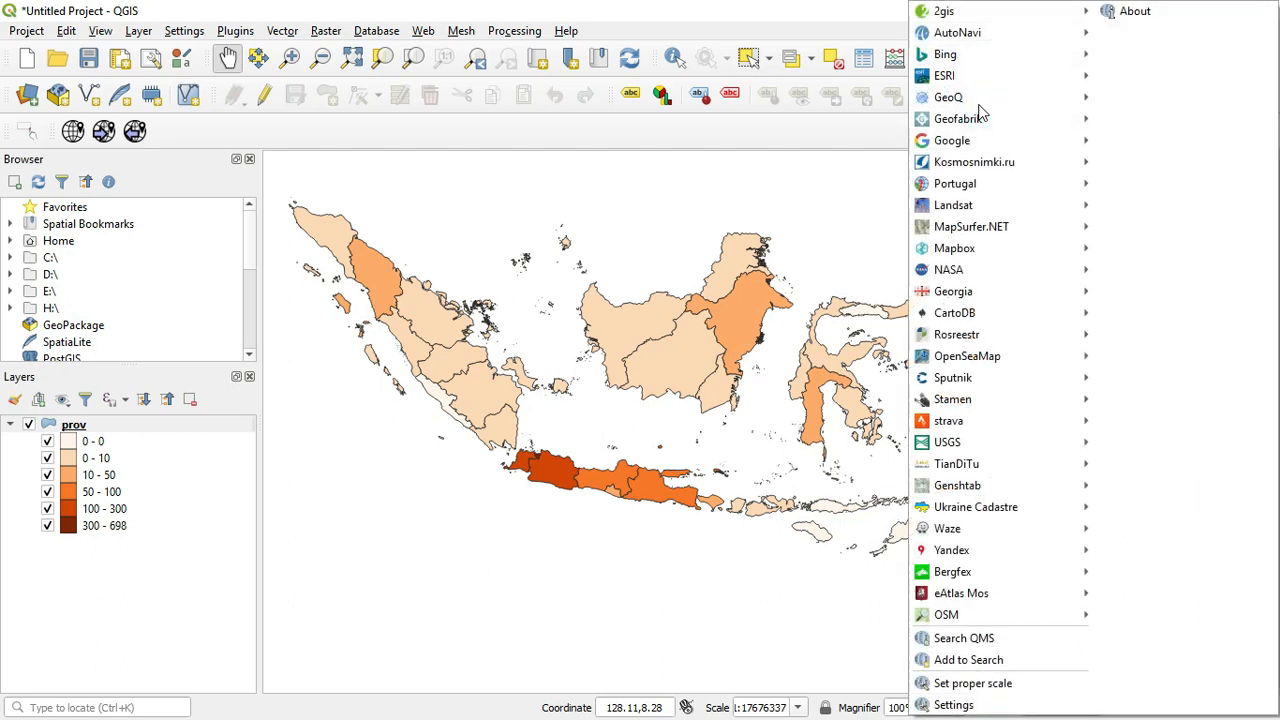
{"action": "left_click", "coordinate": [881, 124]}
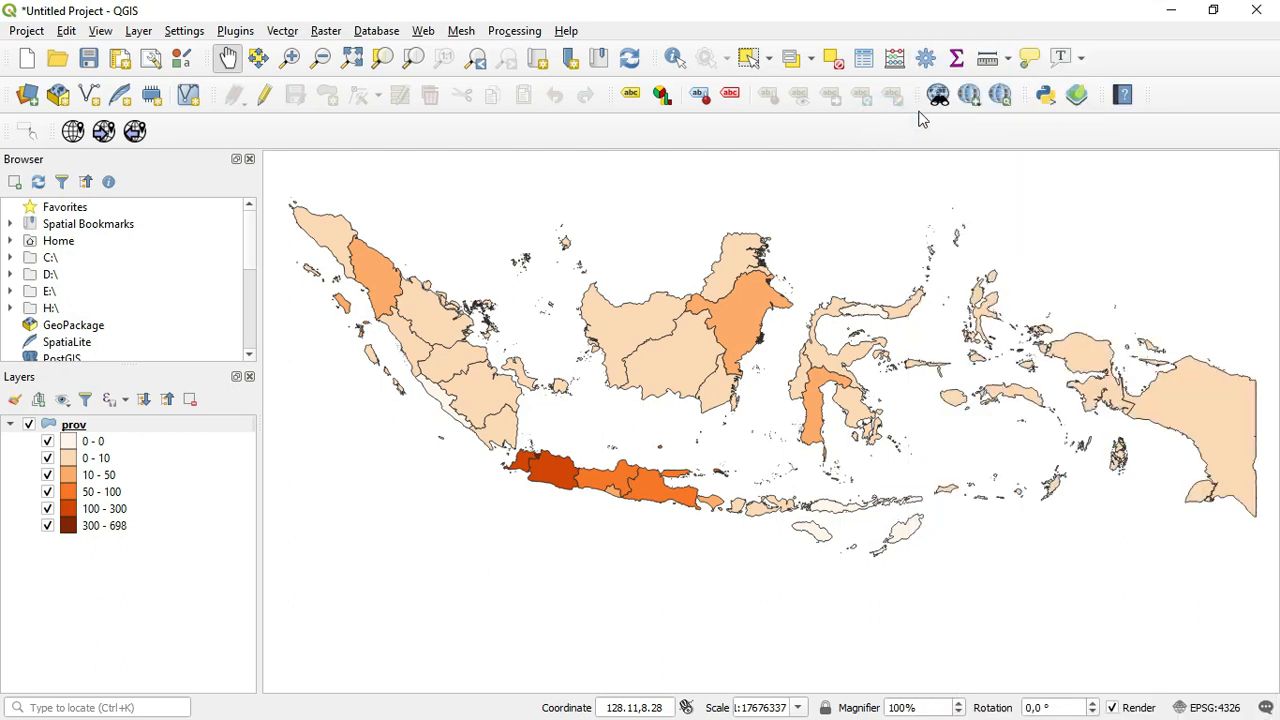
- Add the Google Road basemap from QuickMapServices to the map
{"action": "left_click", "coordinate": [979, 104]}
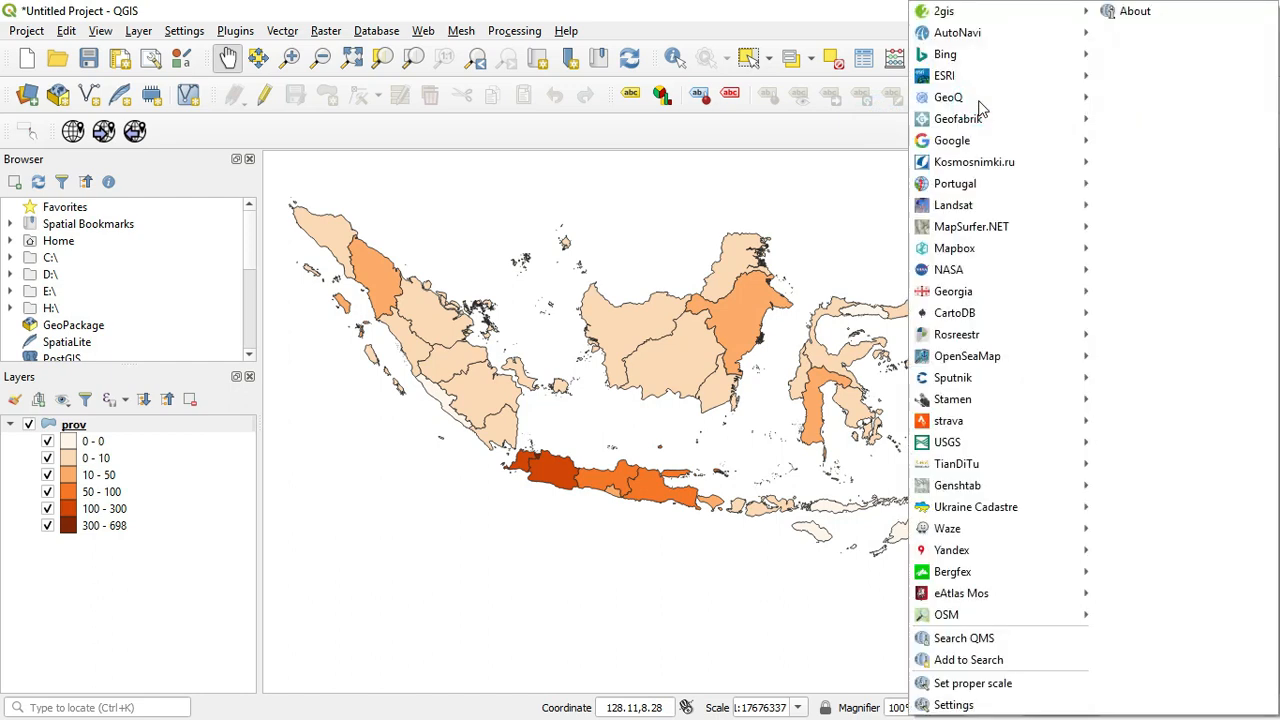
{"action": "mouse_move", "coordinate": [998, 137]}
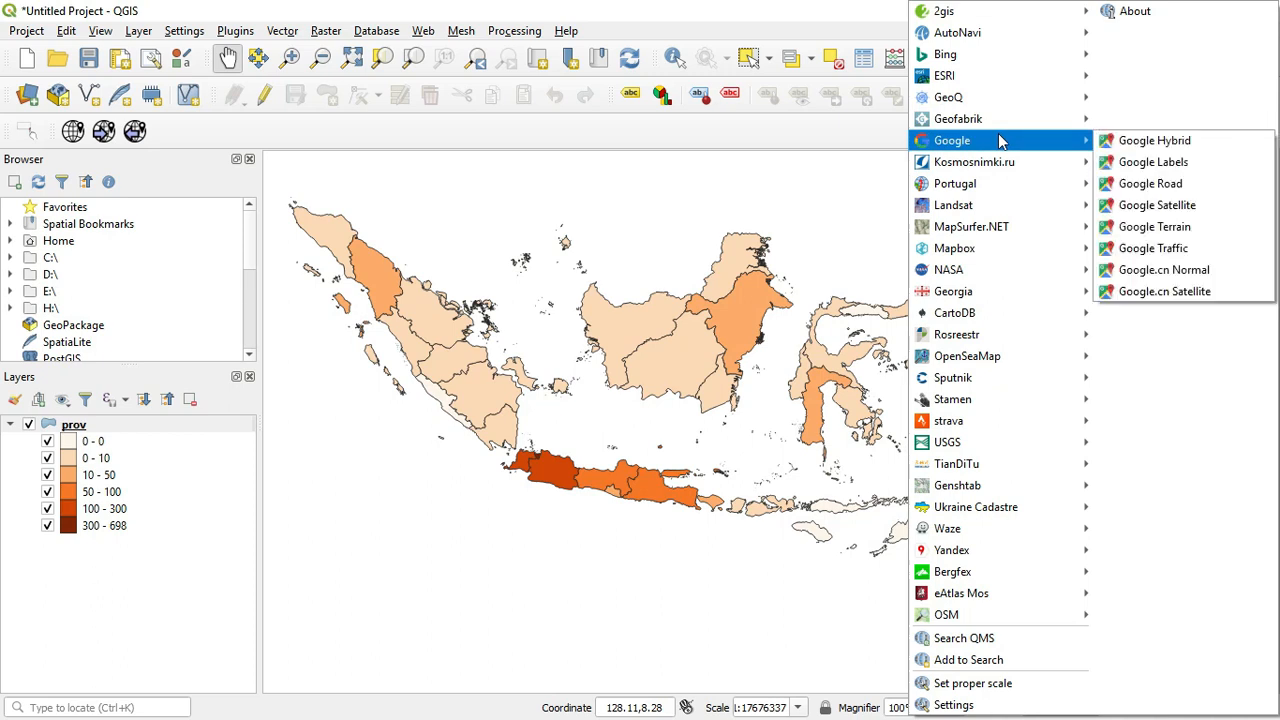
{"action": "left_click", "coordinate": [1166, 186]}
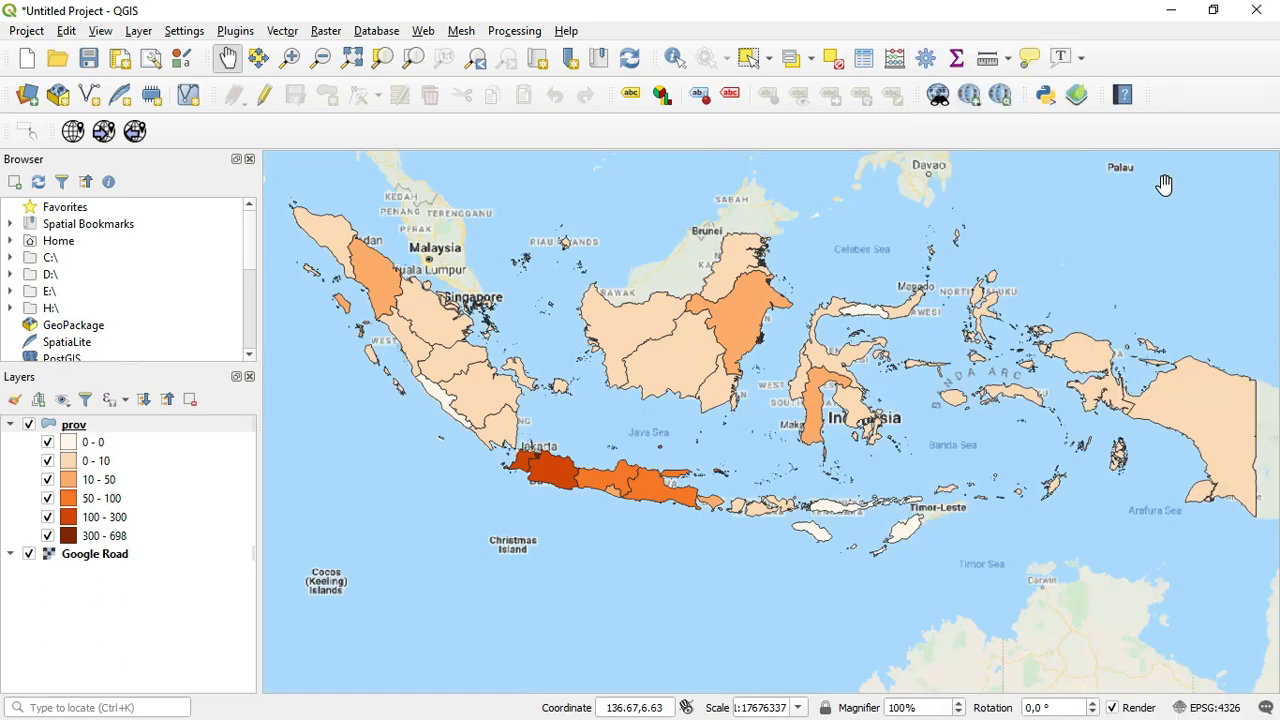